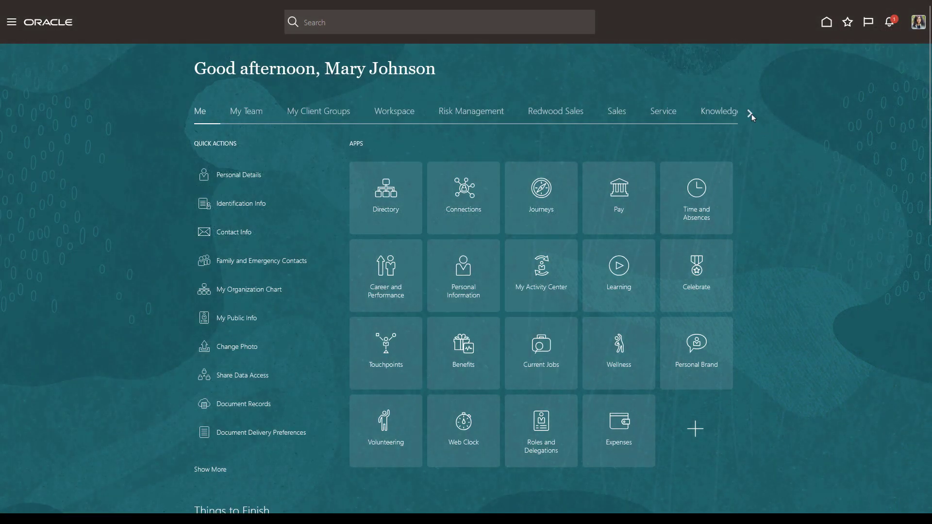
Open Setup and Maintenance from the My Enterprise apps on the home page.
click(750, 113)
click(750, 114)
click(750, 114)
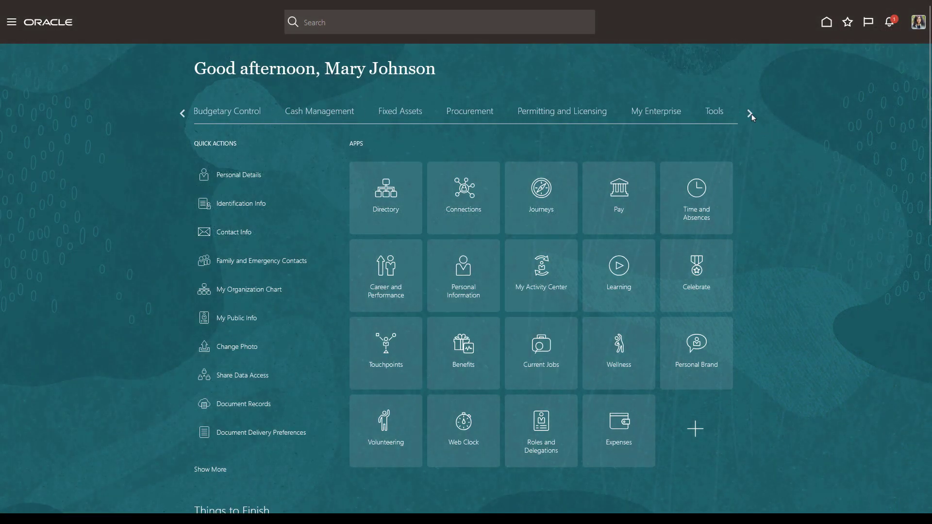
click(677, 116)
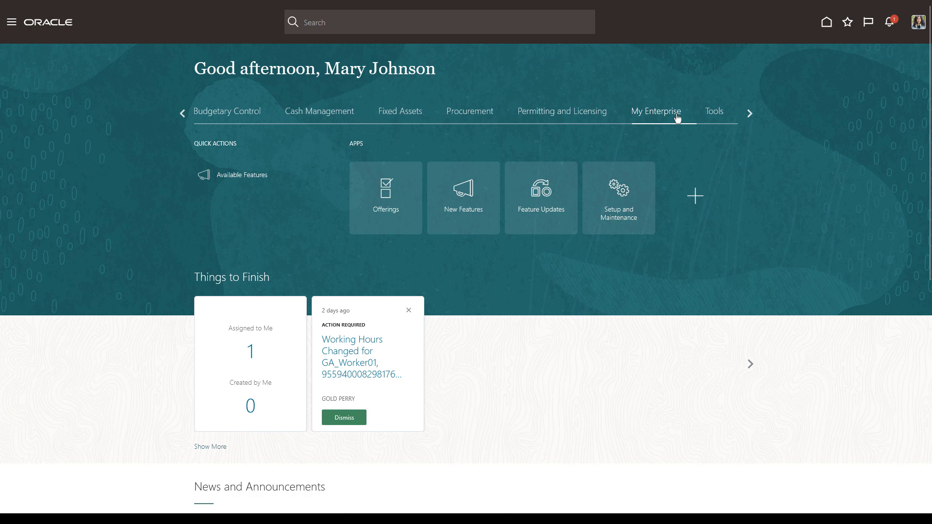
click(627, 187)
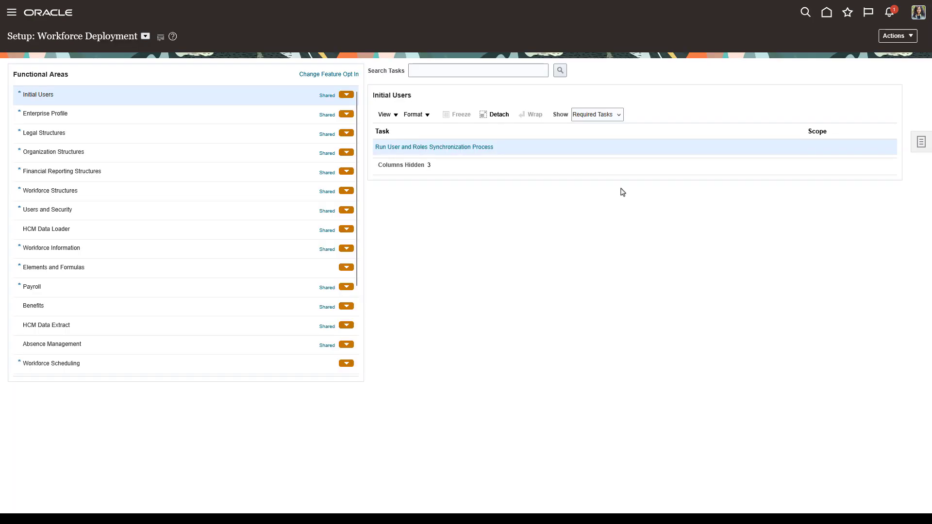
Search the setup tasks for "manage encumbrance" and open the Manage Encumbrance Accounting task.
click(918, 142)
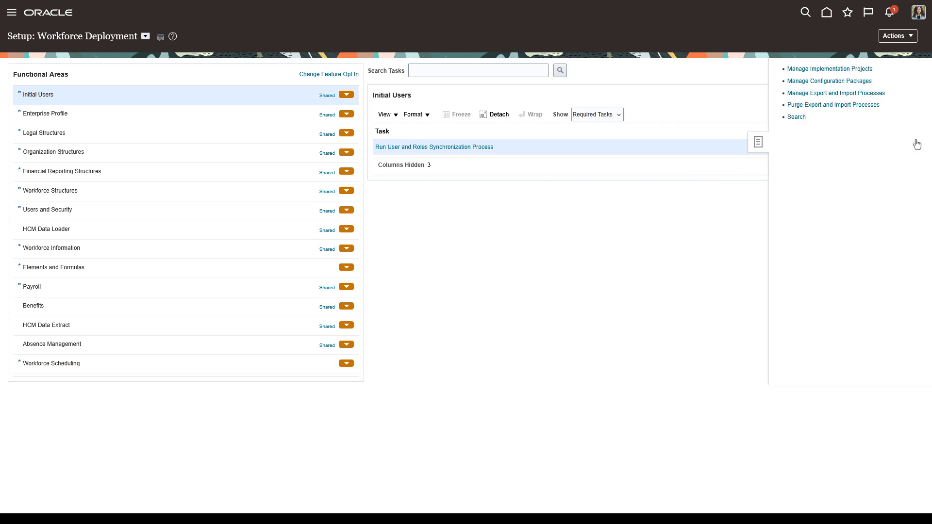
click(792, 119)
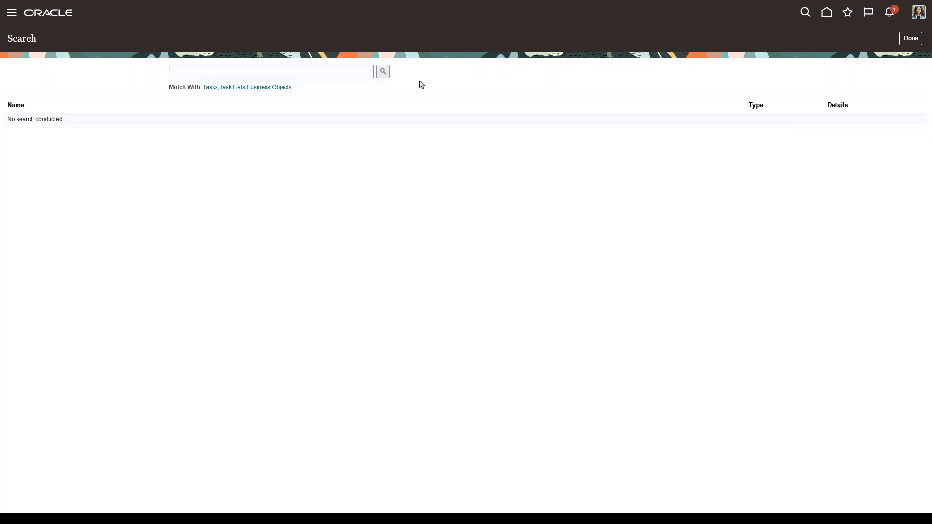
click(361, 77)
text(manage encumbrance)
key(Return)
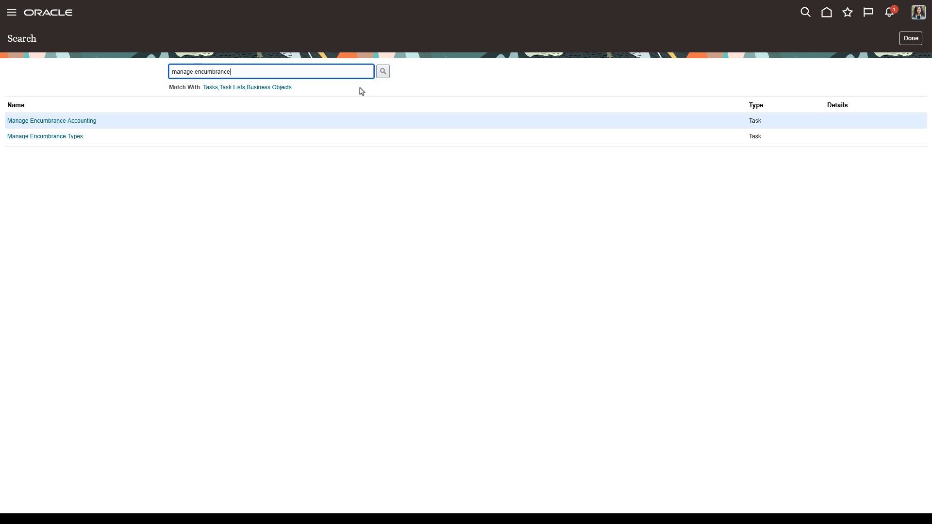
click(91, 122)
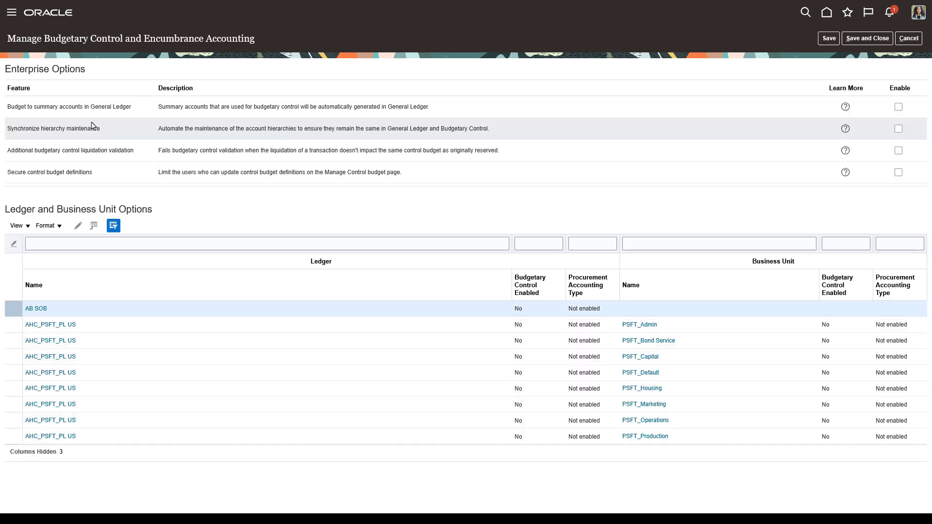
Filter the ledger names by "VV" and open the budgetary control and encumbrance settings of VV US Primary Ledger Working.
click(51, 245)
text(VV)
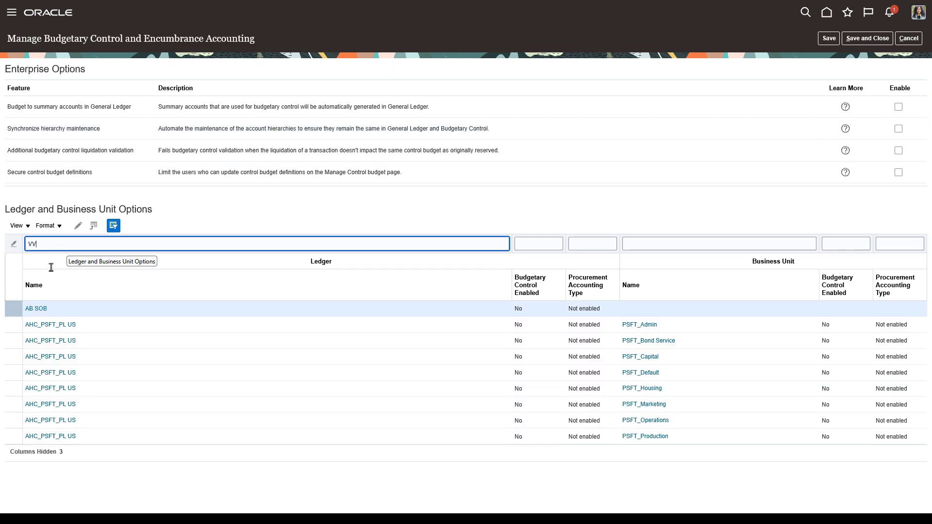
key(Return)
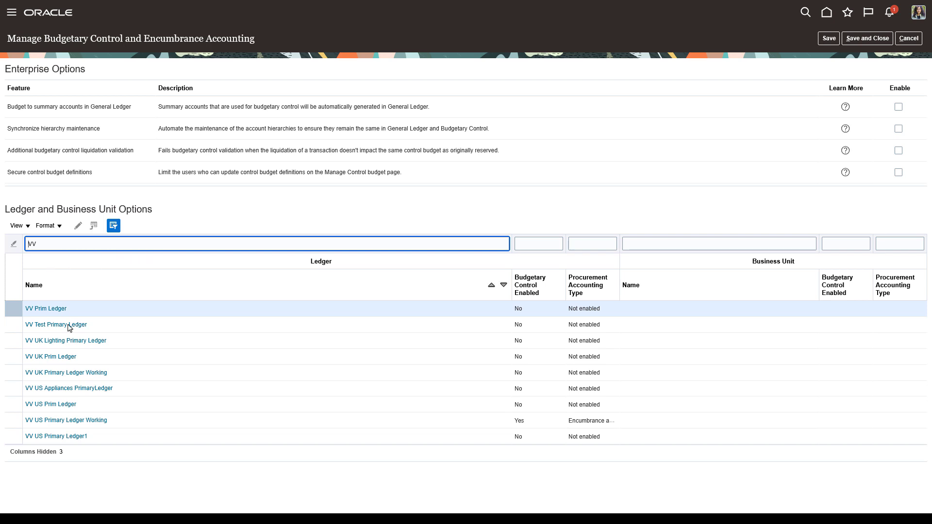
click(94, 422)
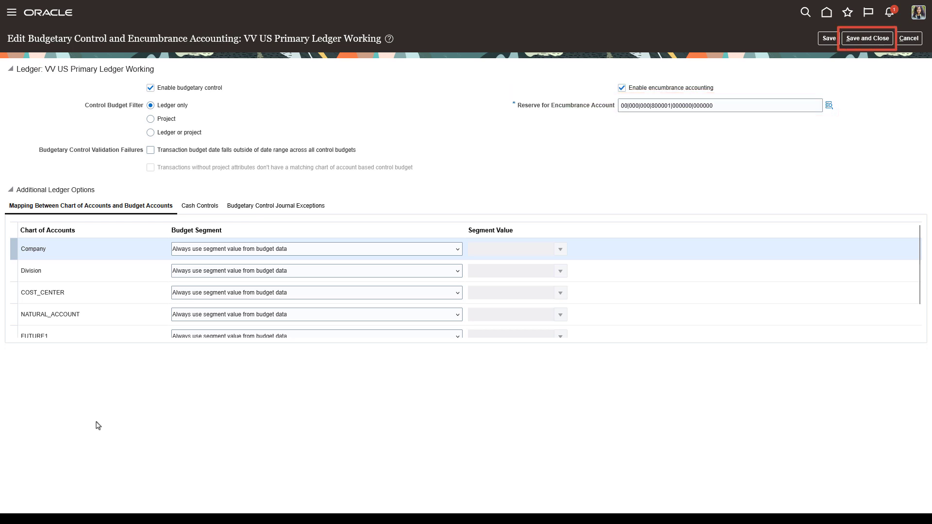
Review the General Ledger accounting period statuses of VV US Primary Ledger Working through Period Close in General Accounting.
click(826, 14)
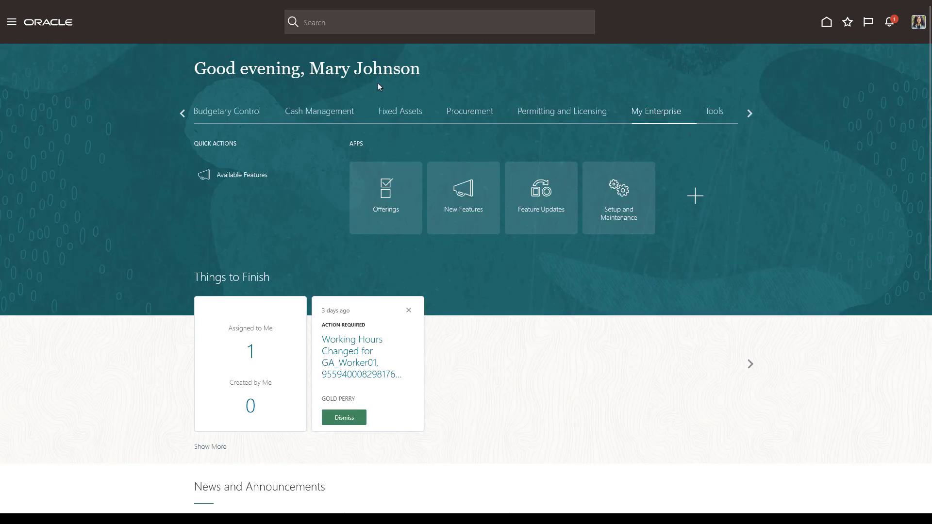
click(183, 113)
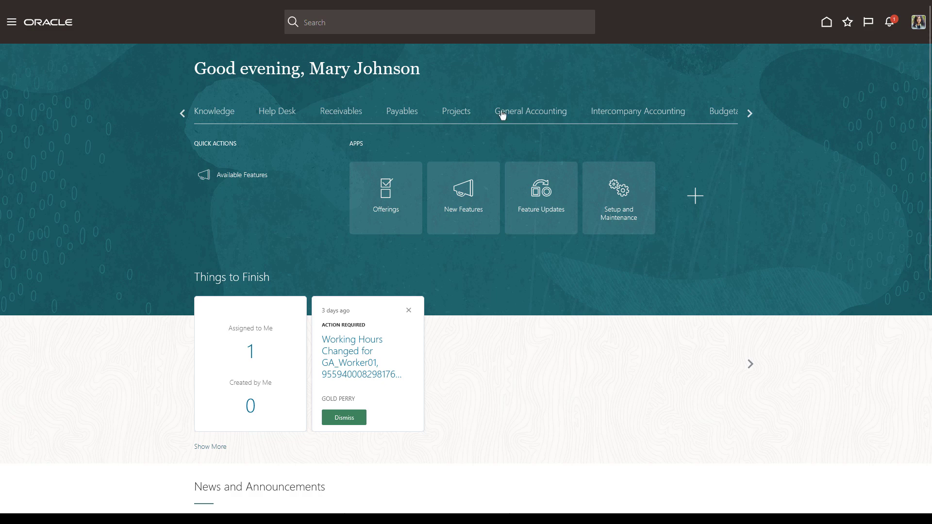
click(508, 113)
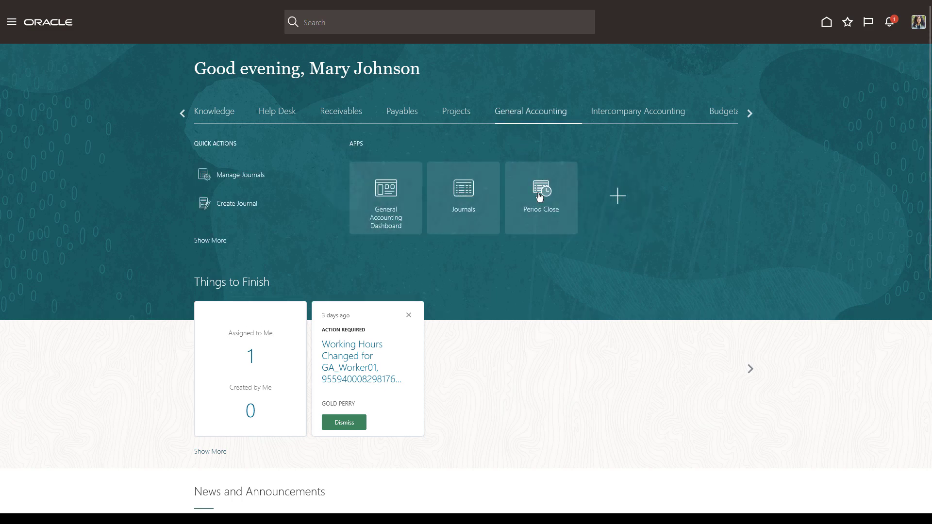
click(540, 197)
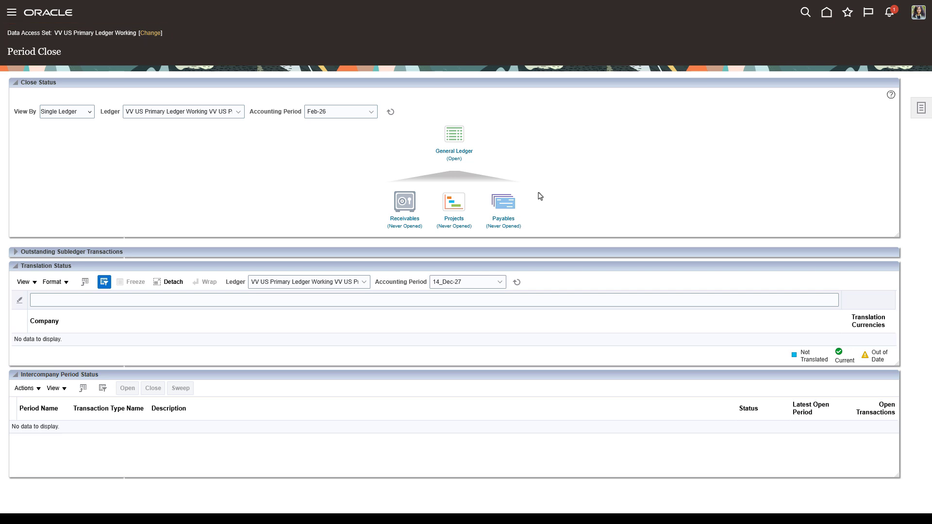
click(459, 156)
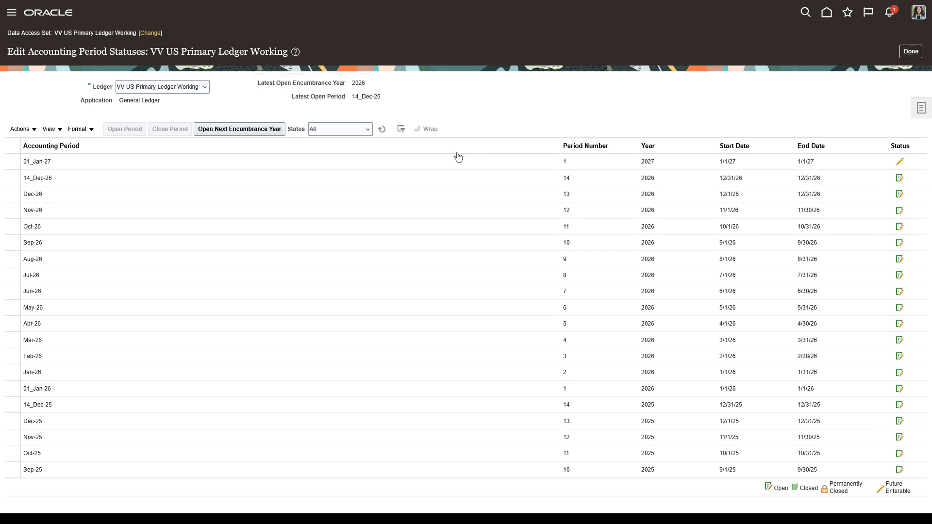
click(911, 52)
Return to the home page and reopen Setup and Maintenance under My Enterprise.
click(825, 15)
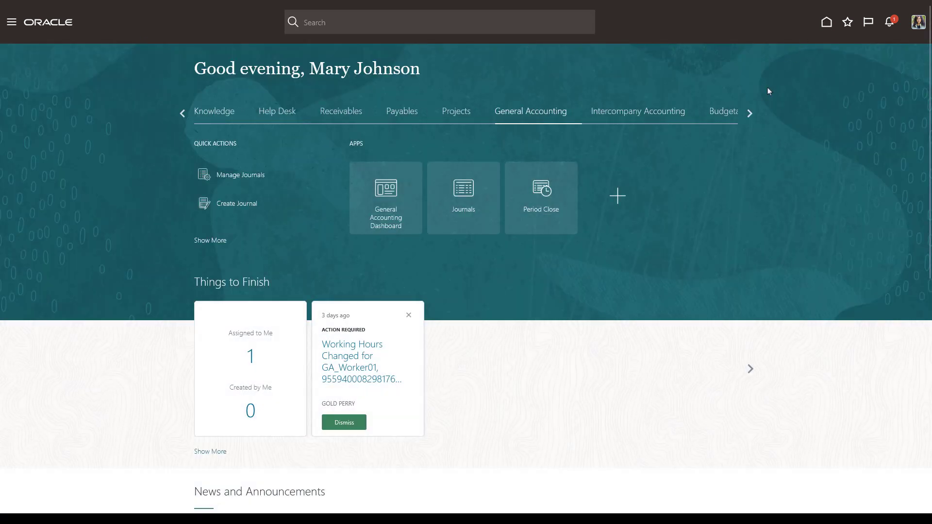
click(750, 113)
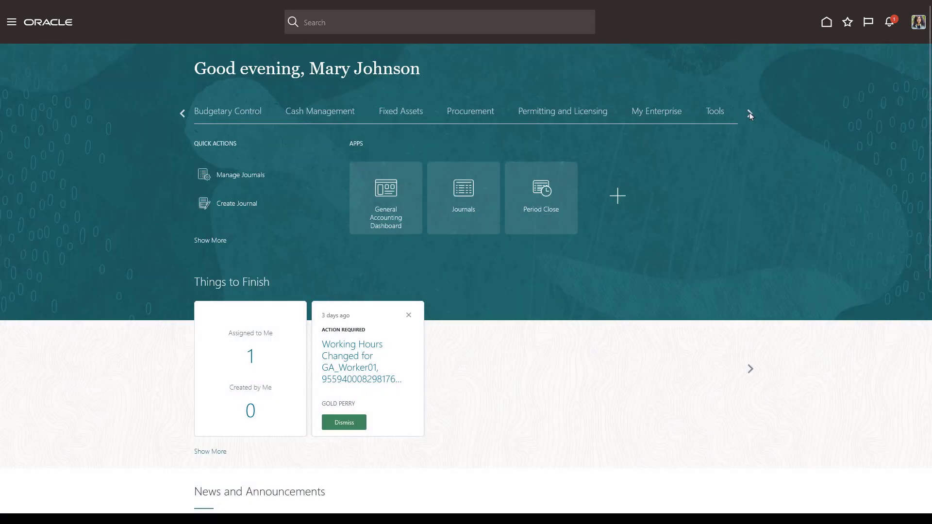
click(679, 115)
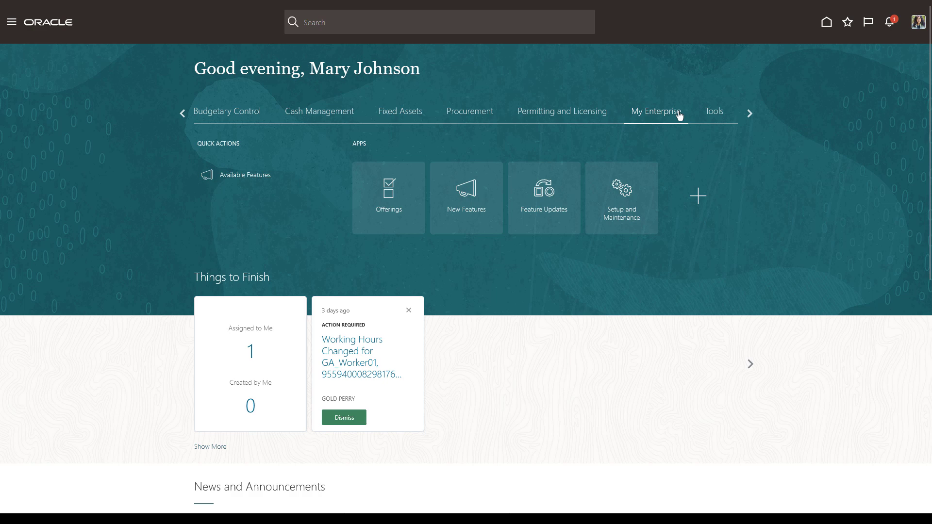
click(619, 193)
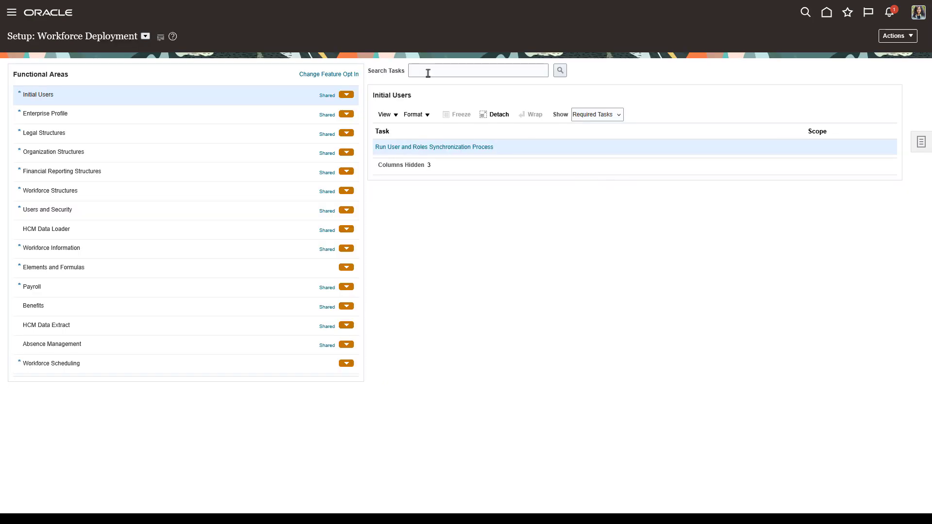
Search the setup tasks for "manage accounting" and open Manage Accounting Attributes in the Payroll functional area.
text(manage accounting)
key(Return)
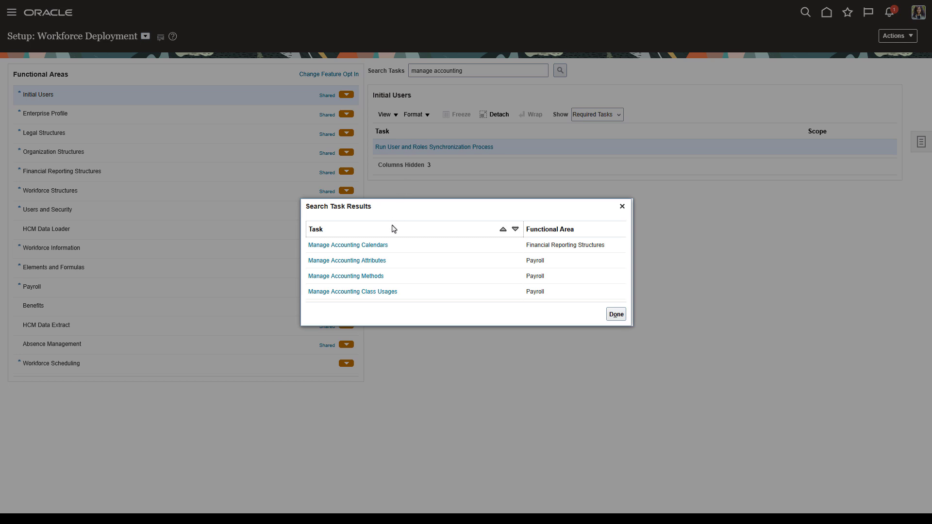
click(381, 261)
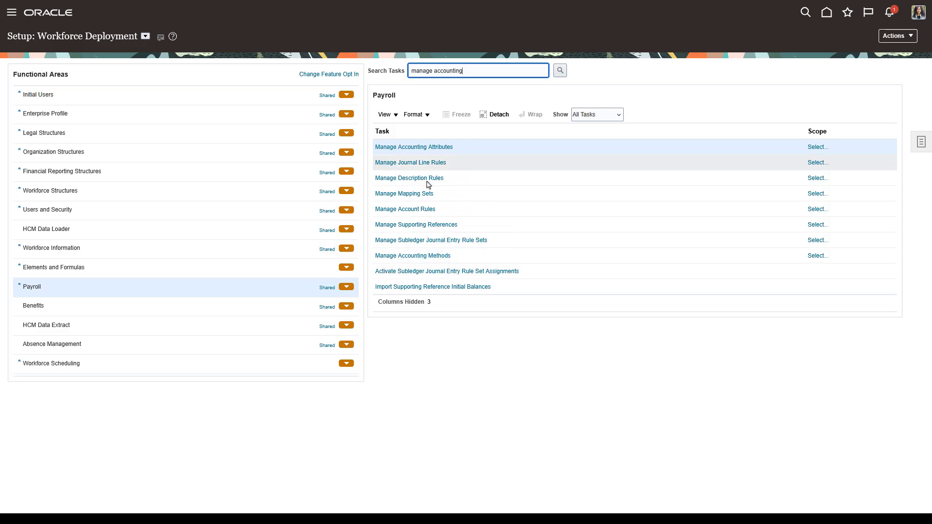
click(440, 147)
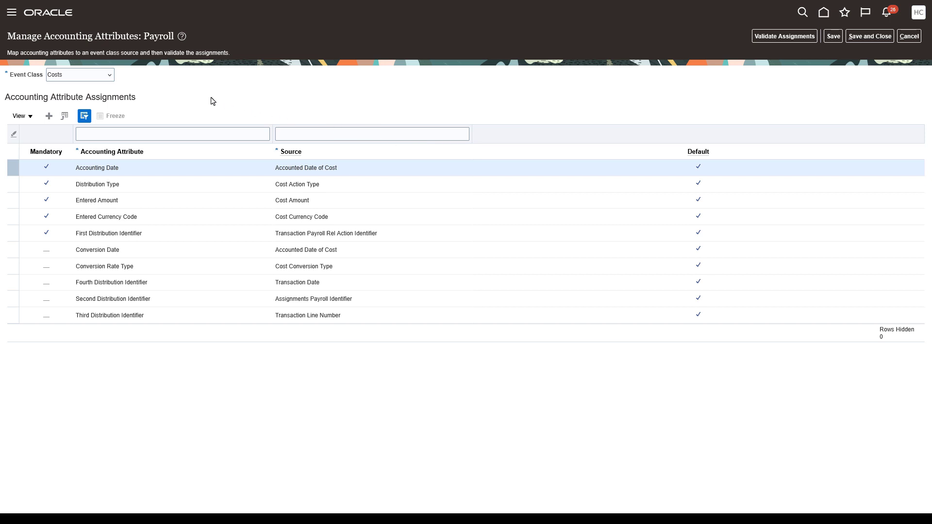
Review the payroll accounting attribute assignments for the Encumbrance Costs event class and leave the page without saving.
click(111, 77)
click(104, 100)
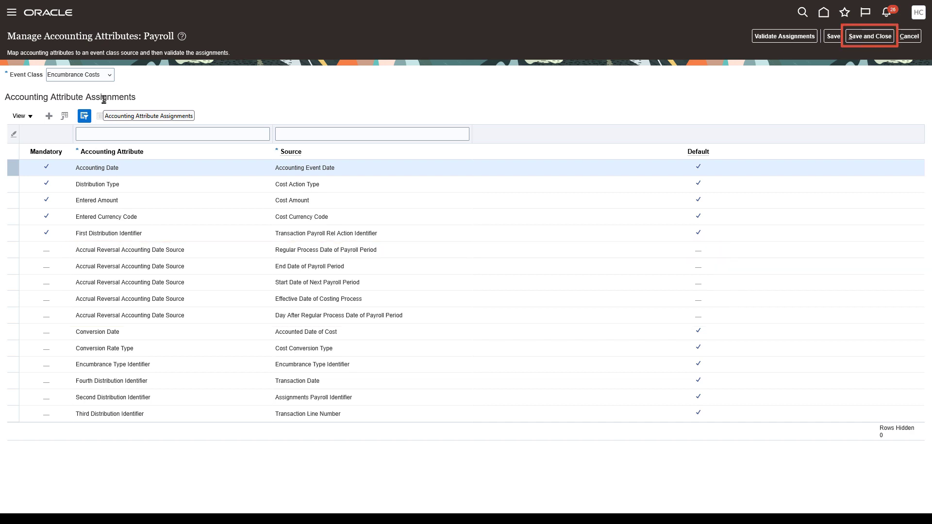
click(913, 40)
Search the implementation projects for names starting with "VV" and open VV_IMPL_PROJECT.
click(923, 144)
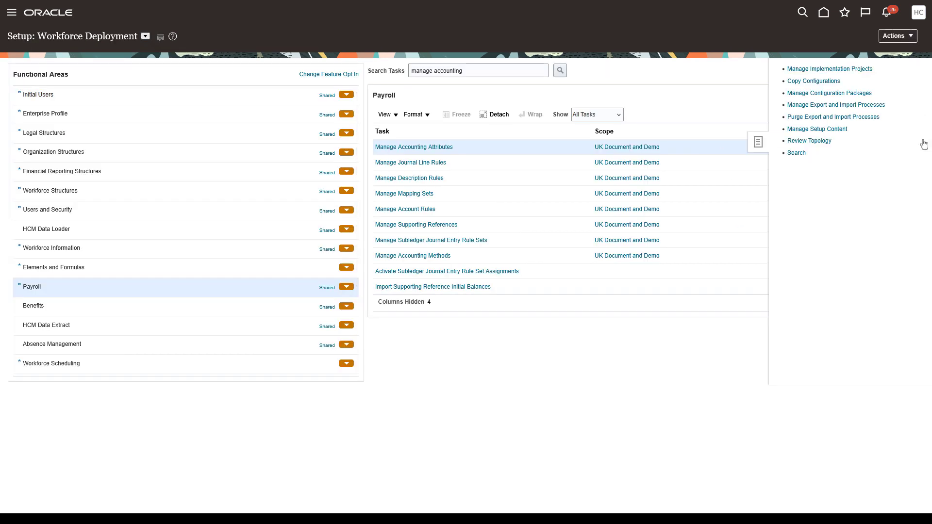
click(857, 70)
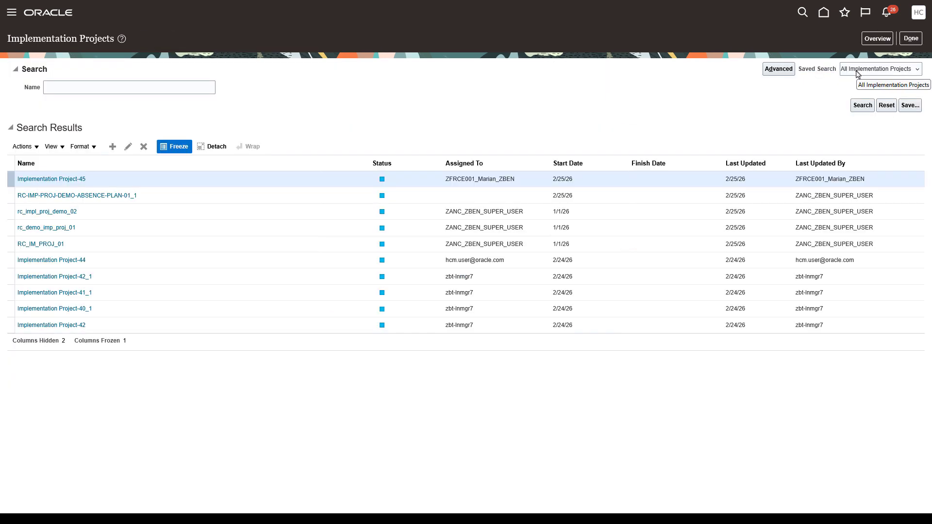
click(81, 89)
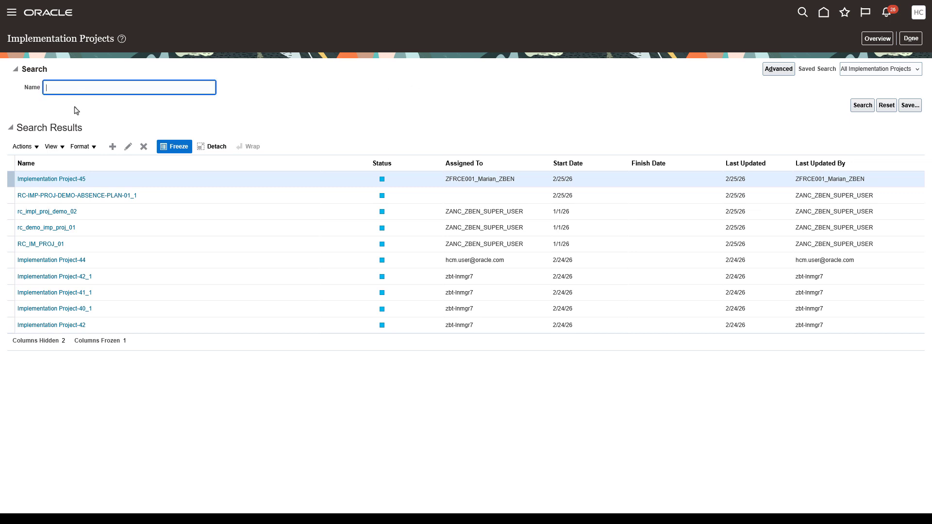
text(VV)
key(Return)
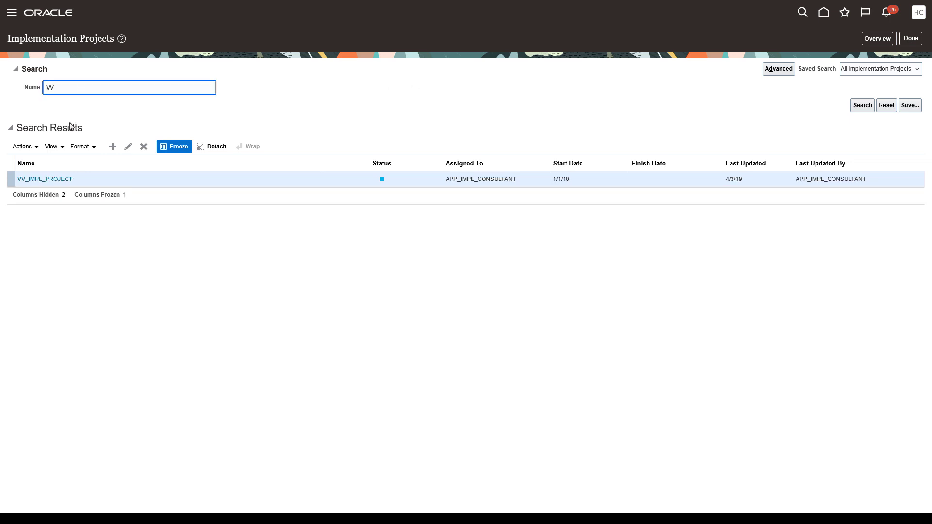
click(49, 180)
Expand the Workforce Deployment tasks down to Define Subledger Accounting Methods under Define Payroll Costing and open Manage Subledger Journal Entry Rule Sets.
click(24, 207)
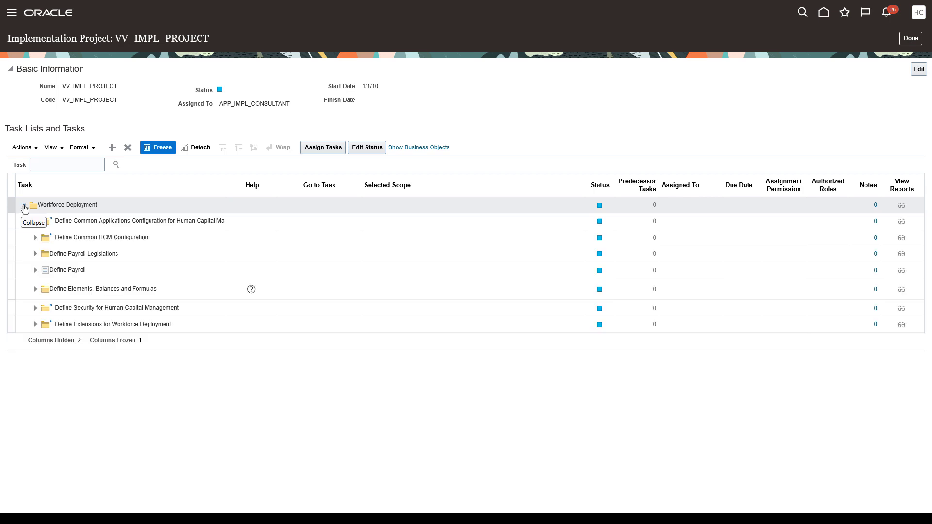
click(36, 271)
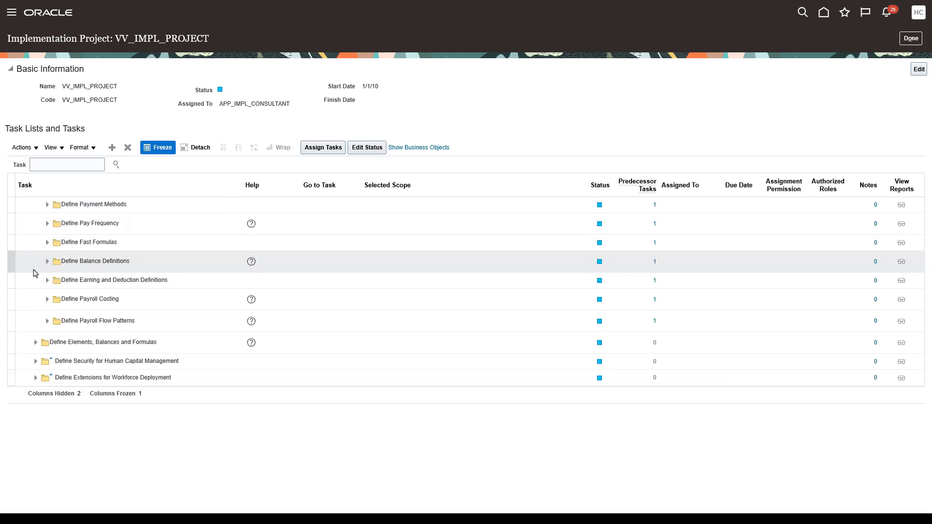
click(47, 299)
click(59, 360)
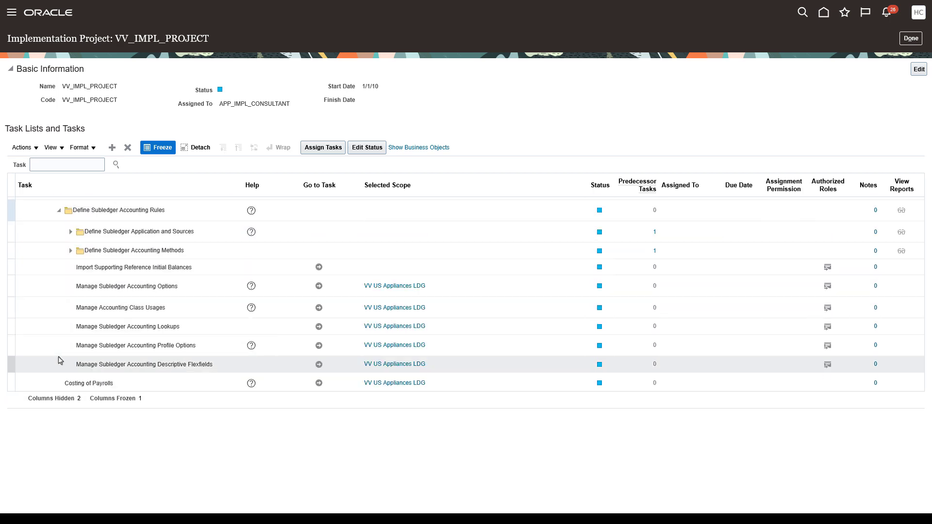
click(70, 251)
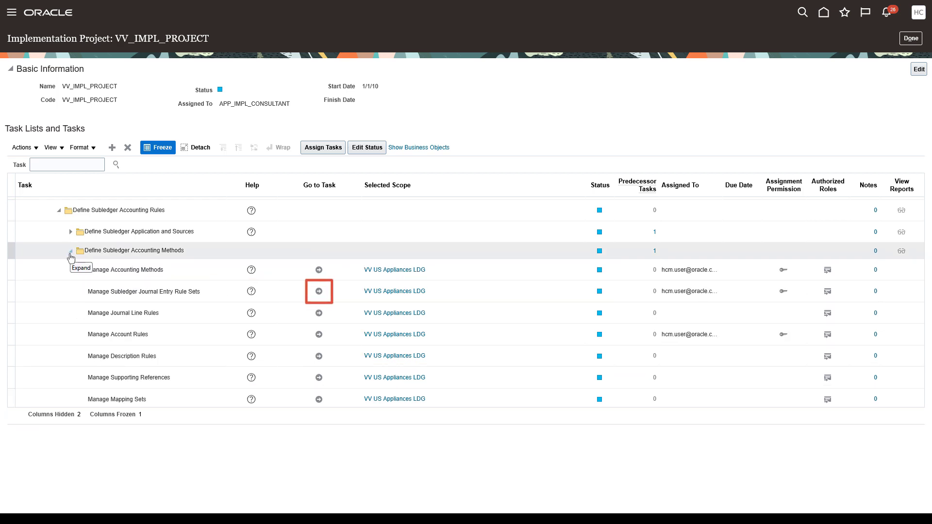
click(318, 292)
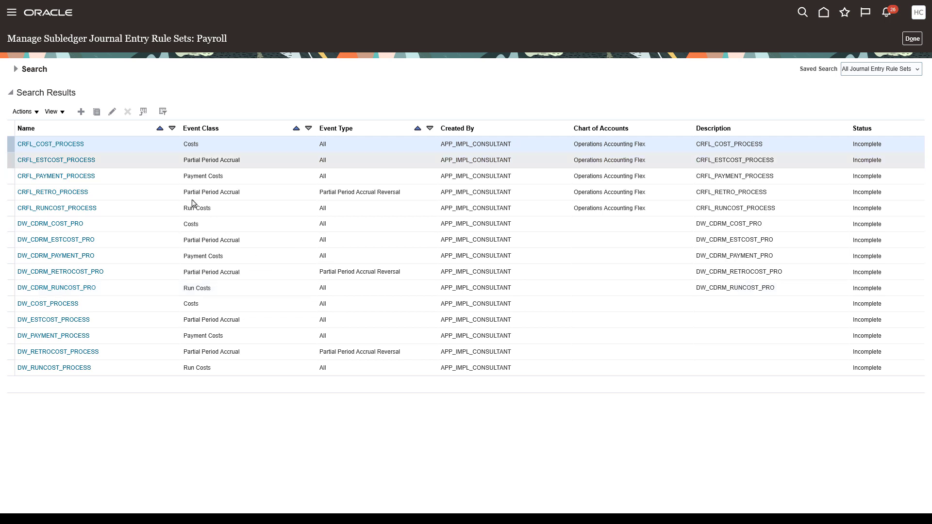
Search the payroll subledger journal entry rule sets by name and open VV_JERS_ENC_COSTS.
click(15, 69)
click(195, 88)
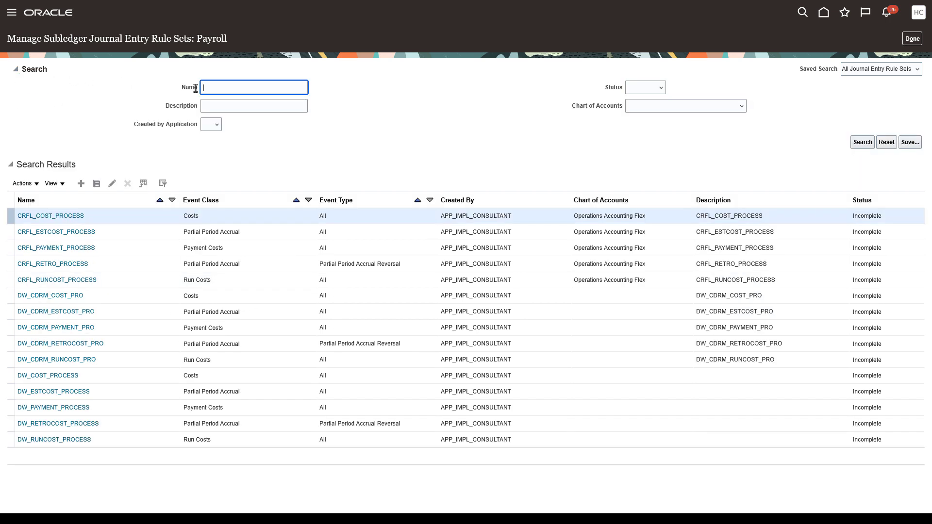
key(Return)
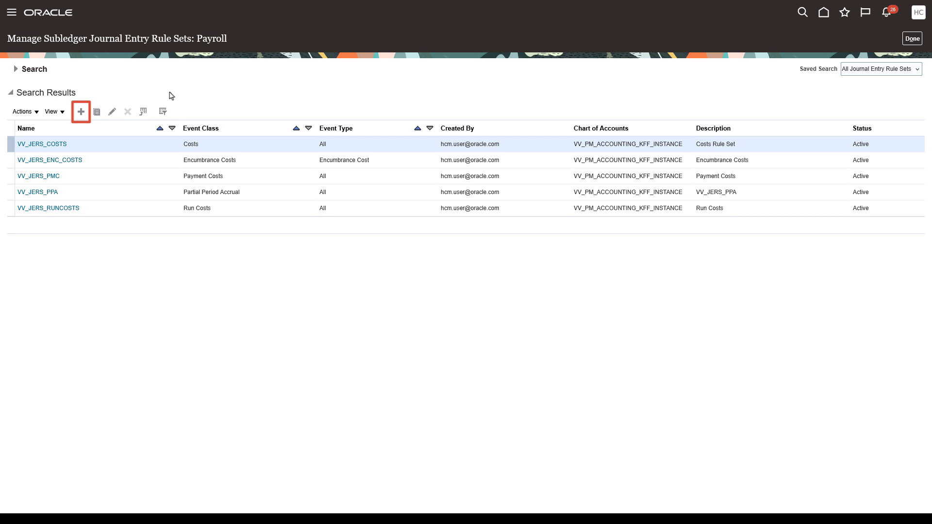
click(76, 160)
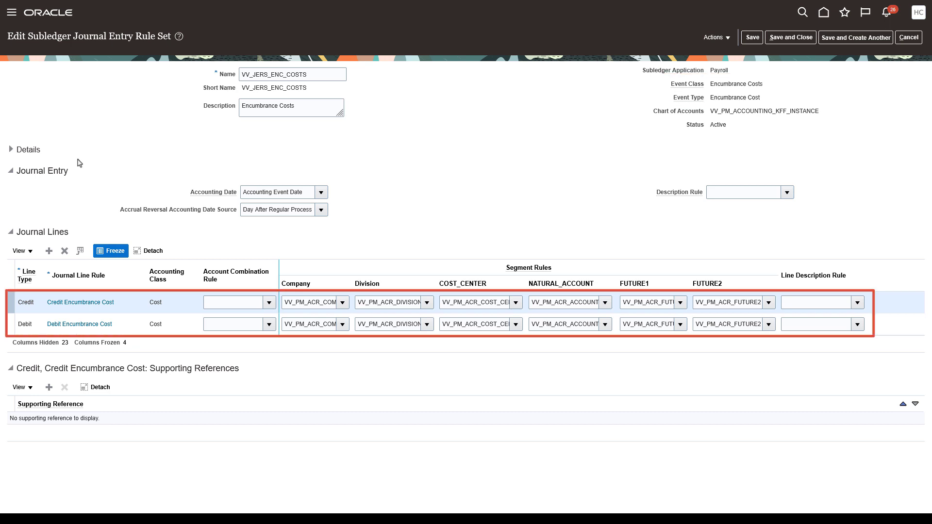
Review the accrual reversal accounting date source options of VV_JERS_ENC_COSTS and return to the implementation project without saving.
click(321, 210)
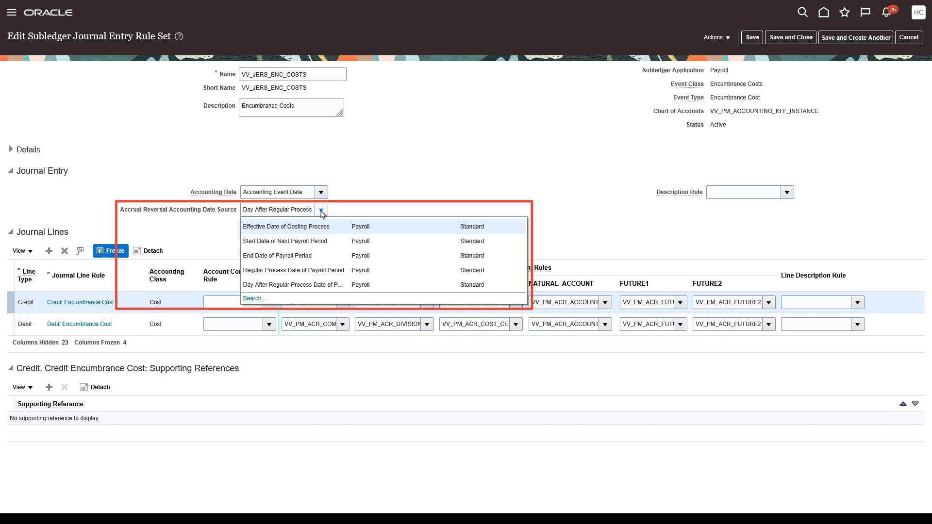
click(321, 212)
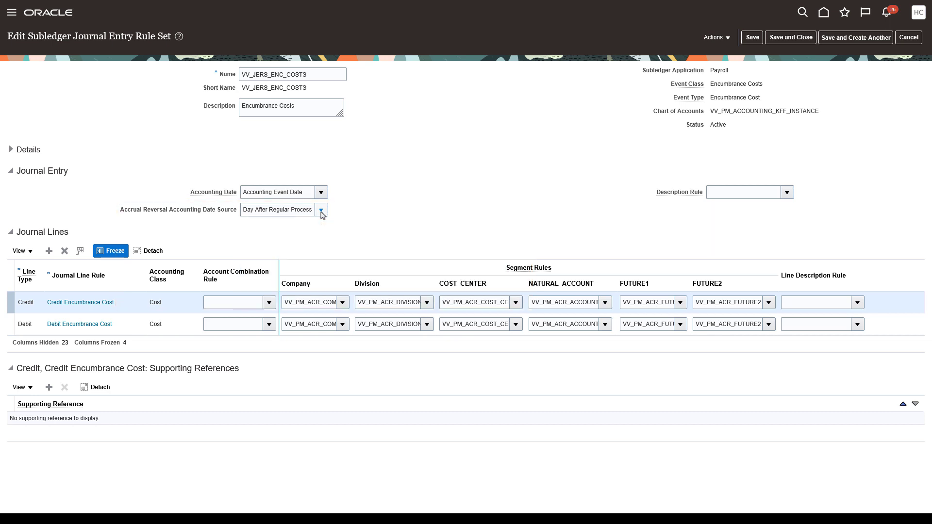
click(909, 39)
click(912, 40)
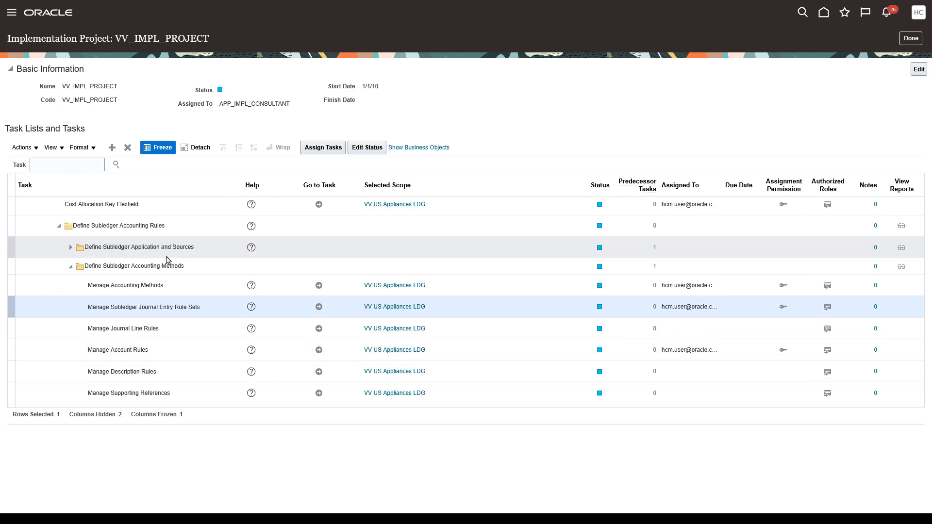
Open Manage Accounting Methods, search for payroll accounting methods starting with "VV" and open VV_ACNT_METHOD to review its rule set assignments.
click(318, 287)
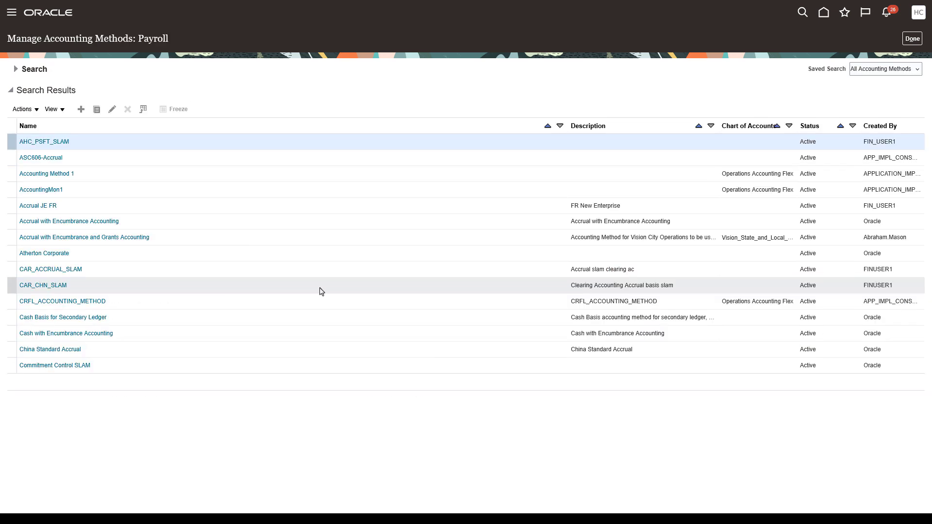
click(16, 71)
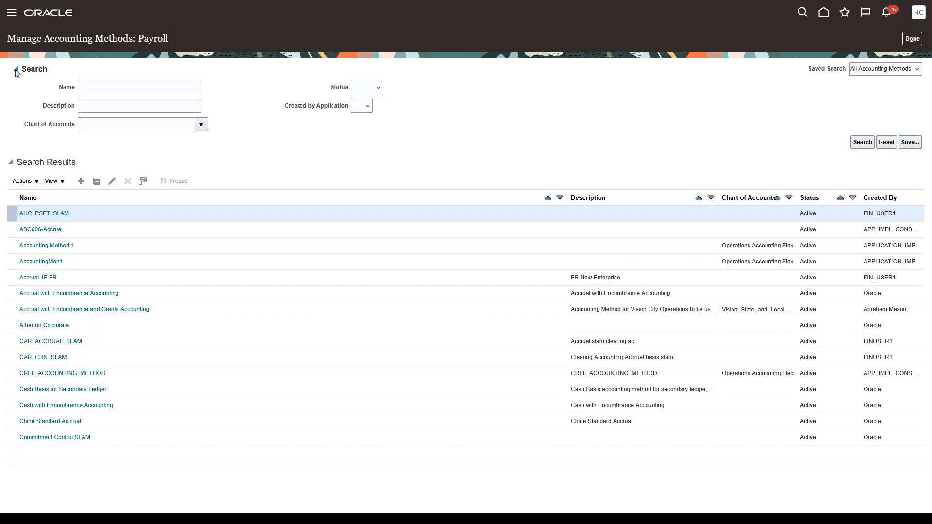
click(89, 83)
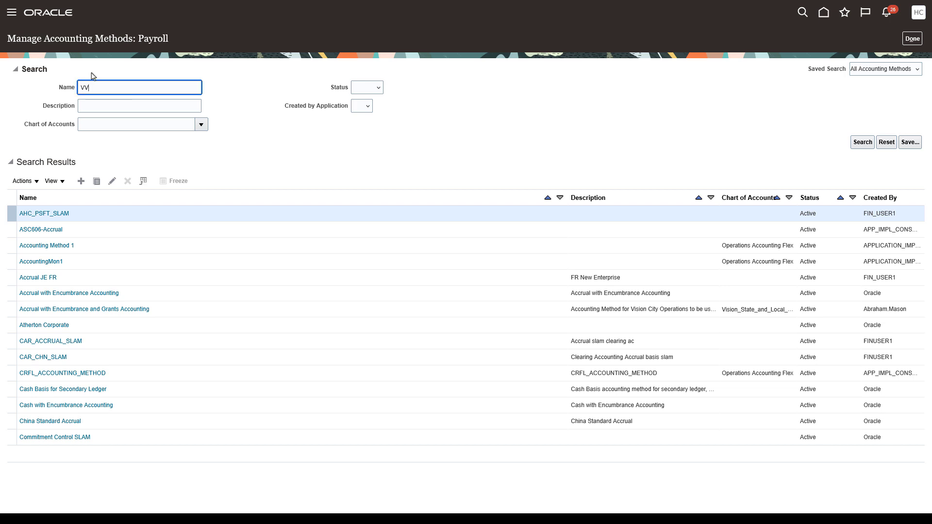
text(VV)
key(Return)
click(73, 142)
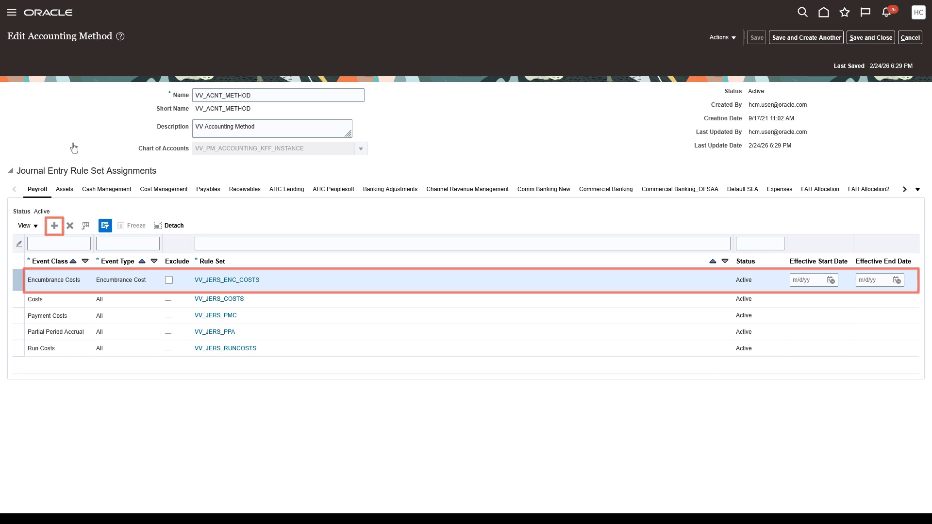
Leave the accounting method without saving and close the implementation project to return to the Workforce Deployment setup.
click(908, 41)
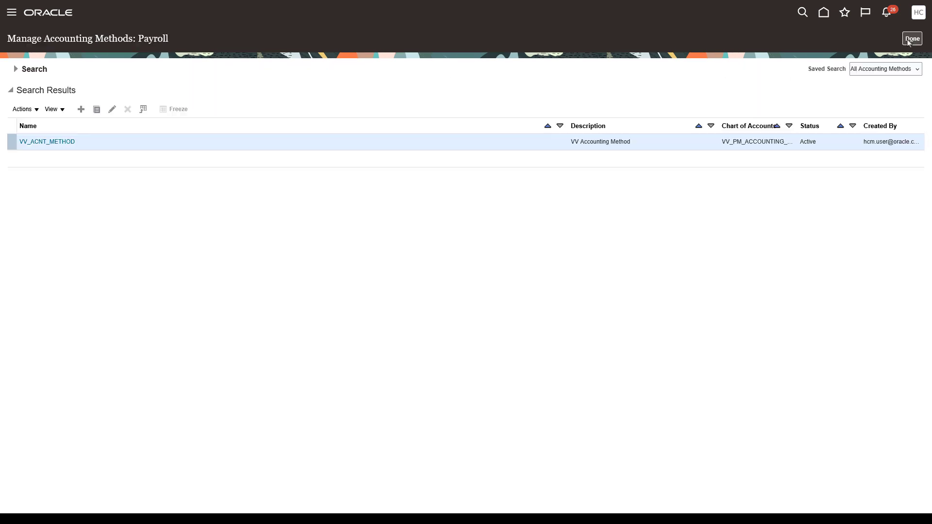
click(913, 40)
click(908, 41)
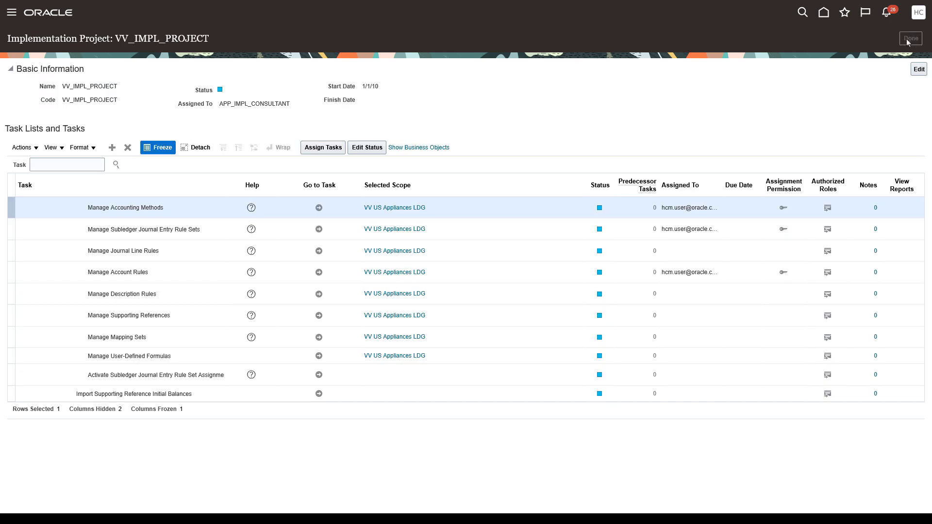
click(908, 40)
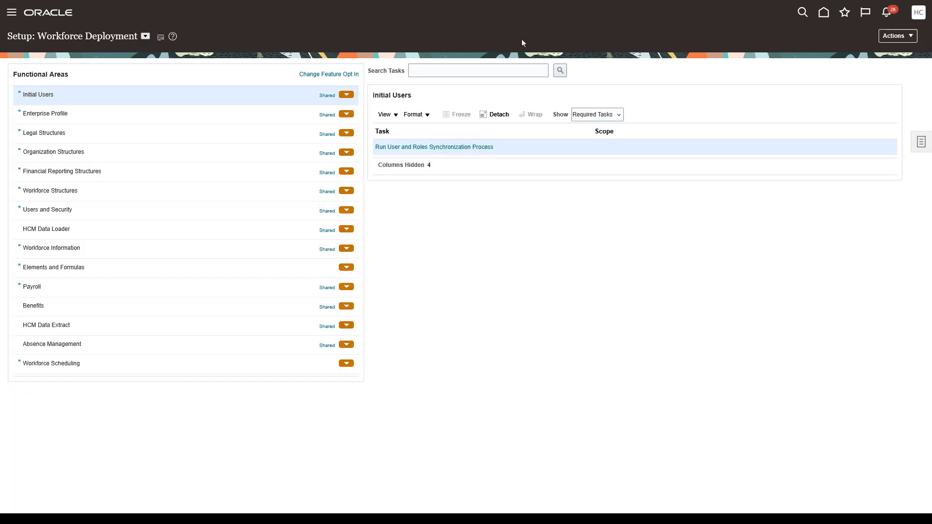
Switch the setup offering to Financials and open Review and Submit Accounting Configuration in the General Ledger functional area.
click(146, 36)
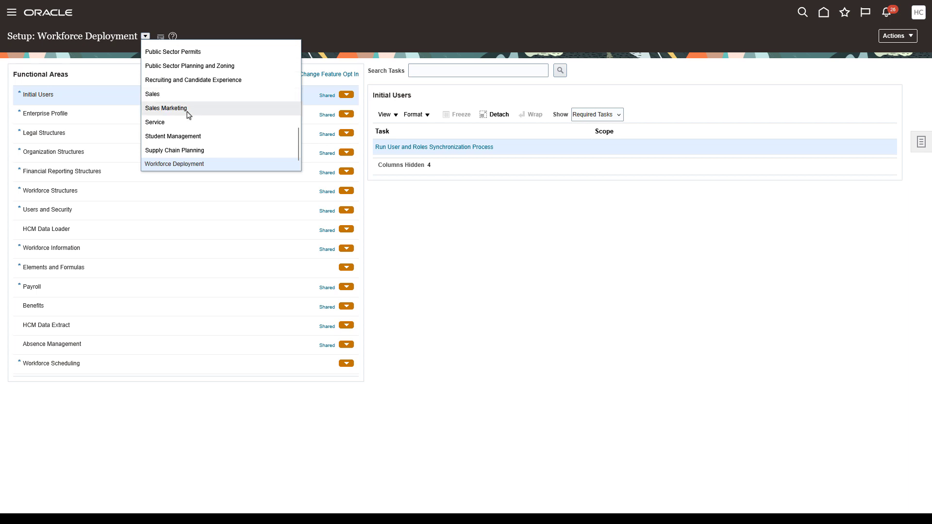
scroll(189, 115, up, 5)
click(180, 131)
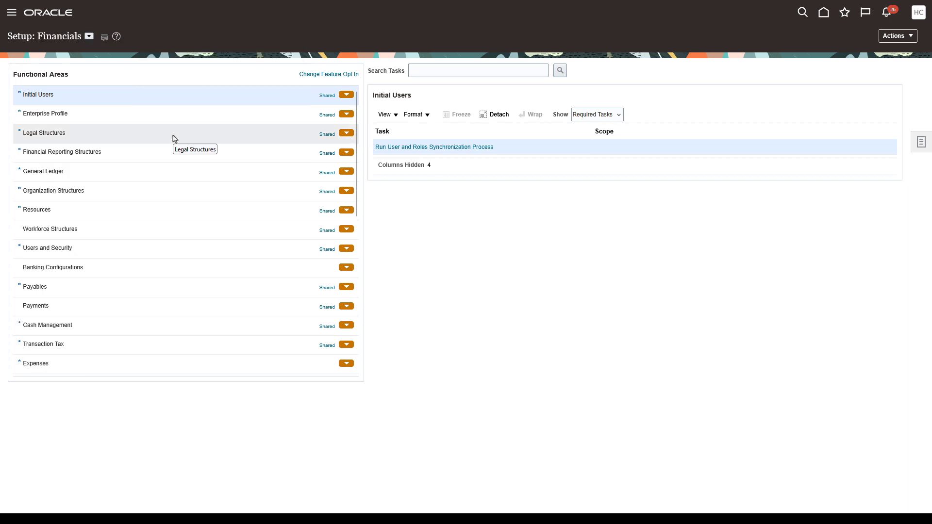
click(134, 173)
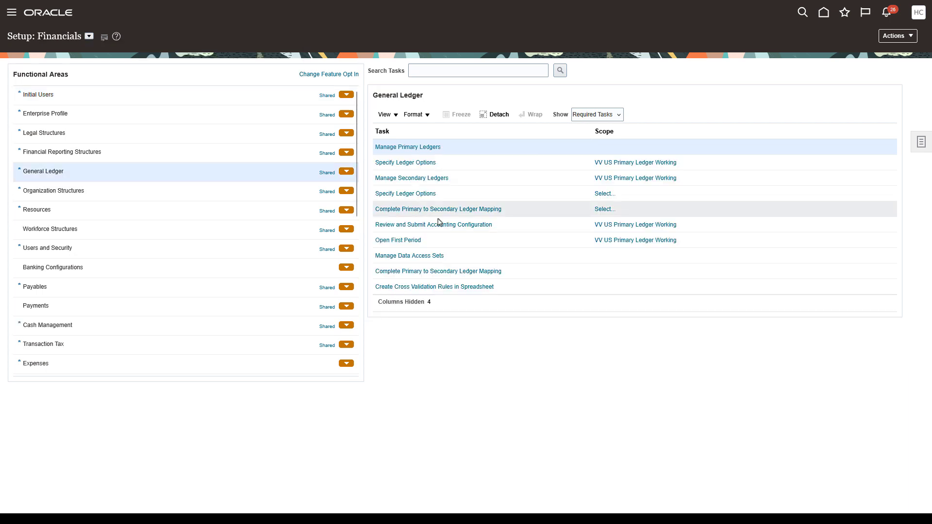
click(490, 226)
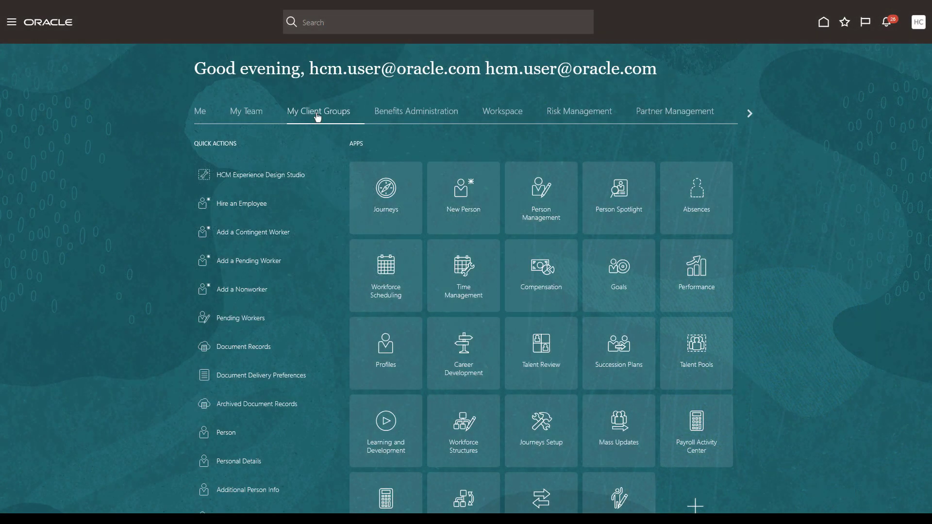
Open Submit a Flow in the Payroll work area of My Client Groups.
scroll(318, 241, down, 4)
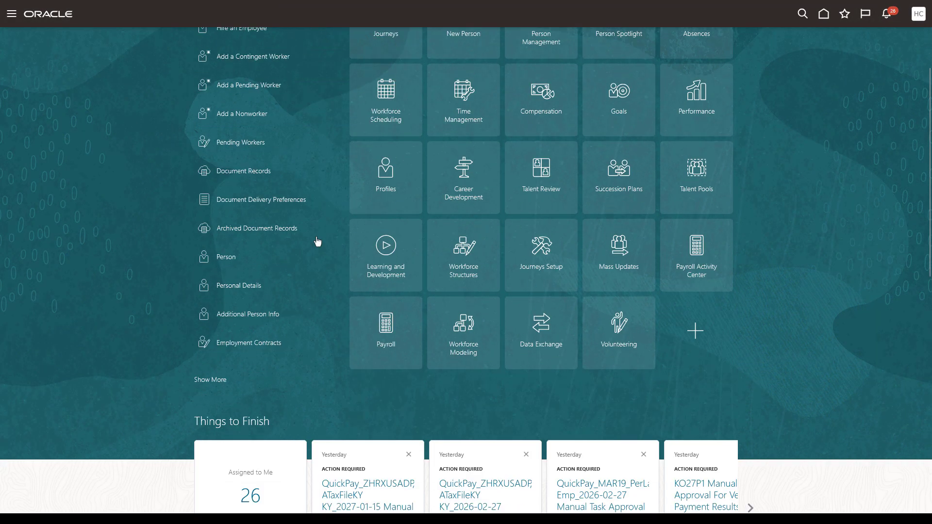
click(381, 331)
scroll(381, 330, down, 8)
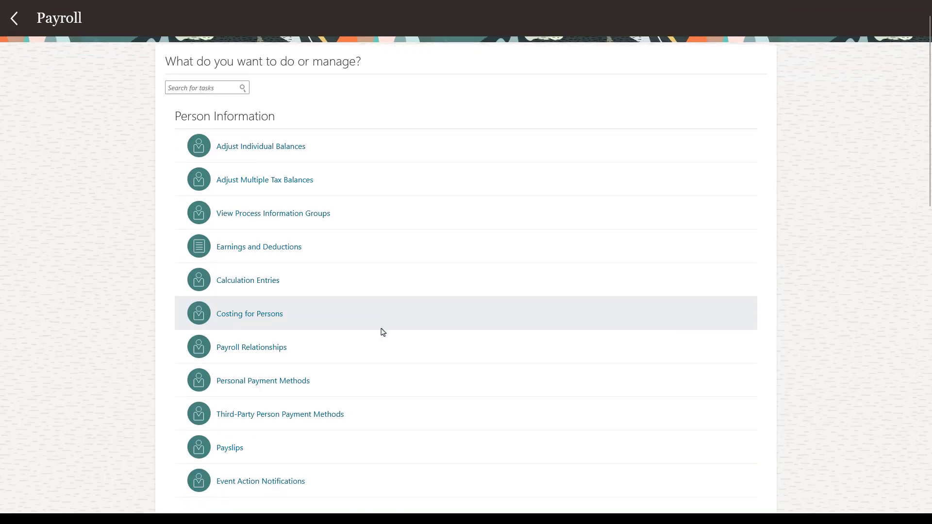
click(262, 365)
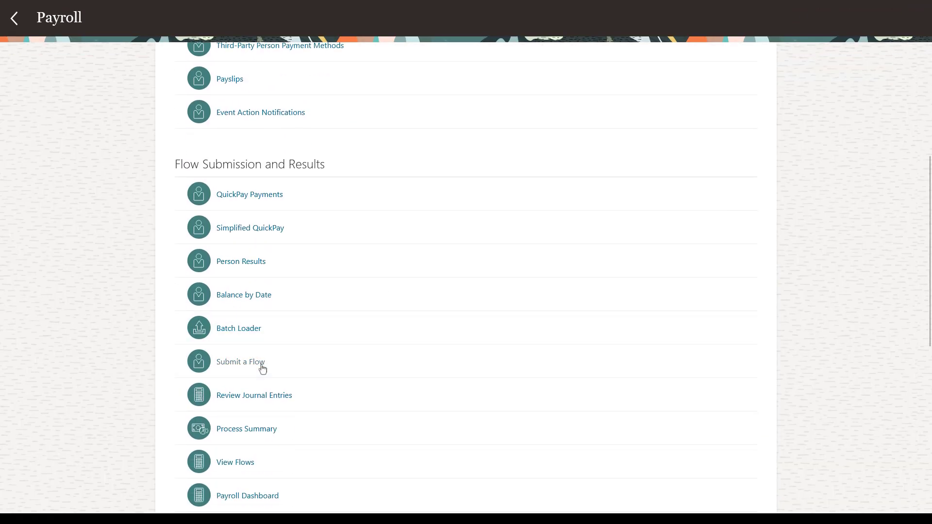
Choose the VV US Appliances LDG legislative data group, search for "encumbrances" and open the Calculate Payroll Encumbrances flow pattern.
click(432, 42)
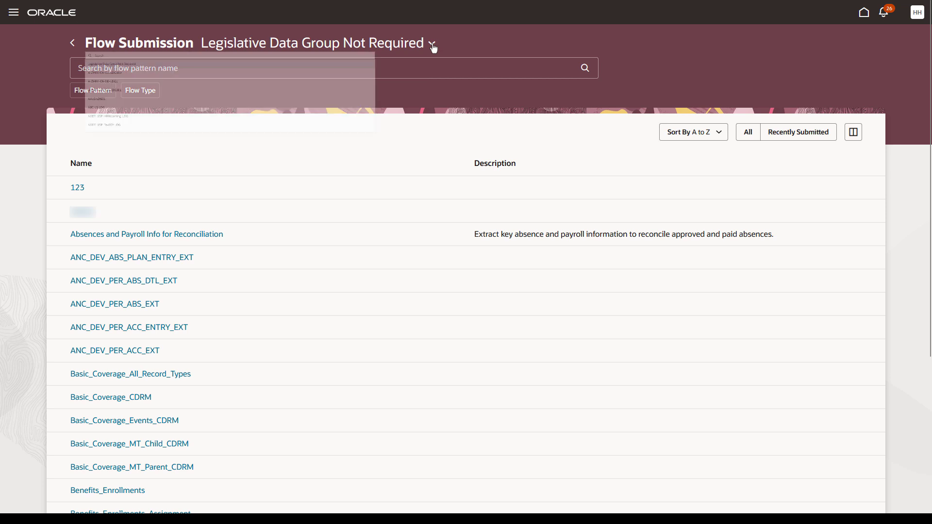
text(VV)
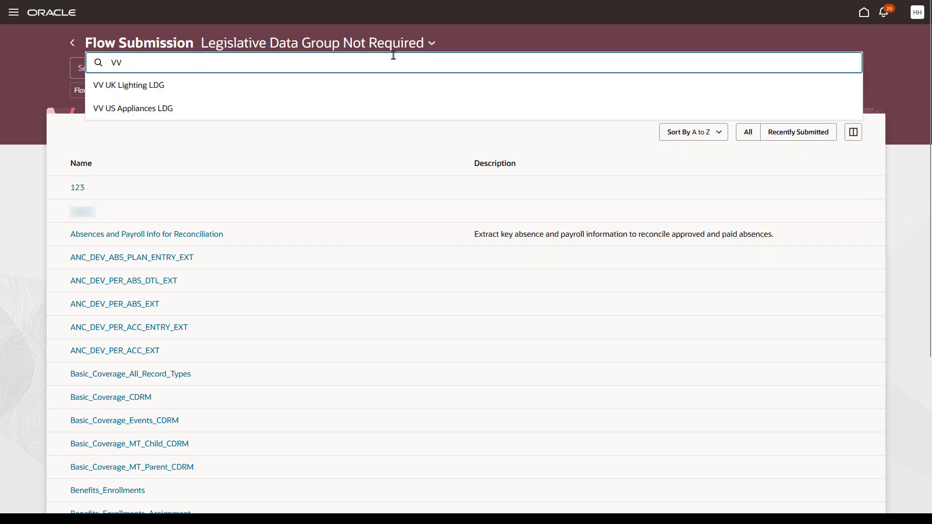
click(227, 108)
click(229, 72)
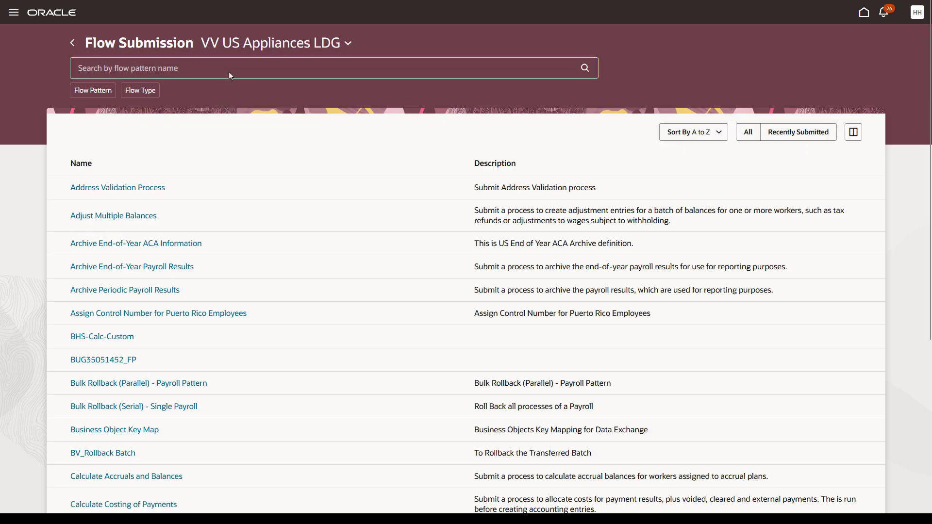
text(encumbrances)
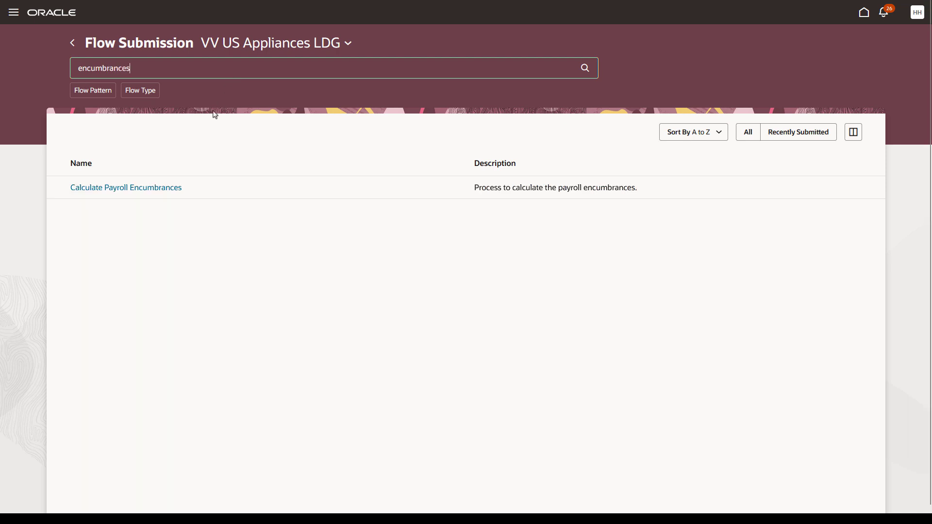
click(178, 189)
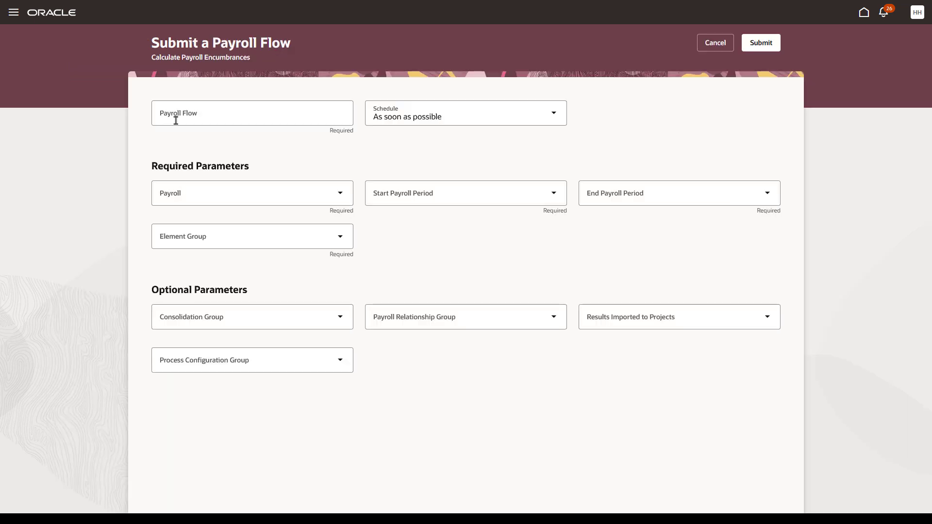
Name the payroll flow Encumbrance_01 and set its payroll to VV US Semi Monthly.
click(176, 120)
text(Encumbrance_01)
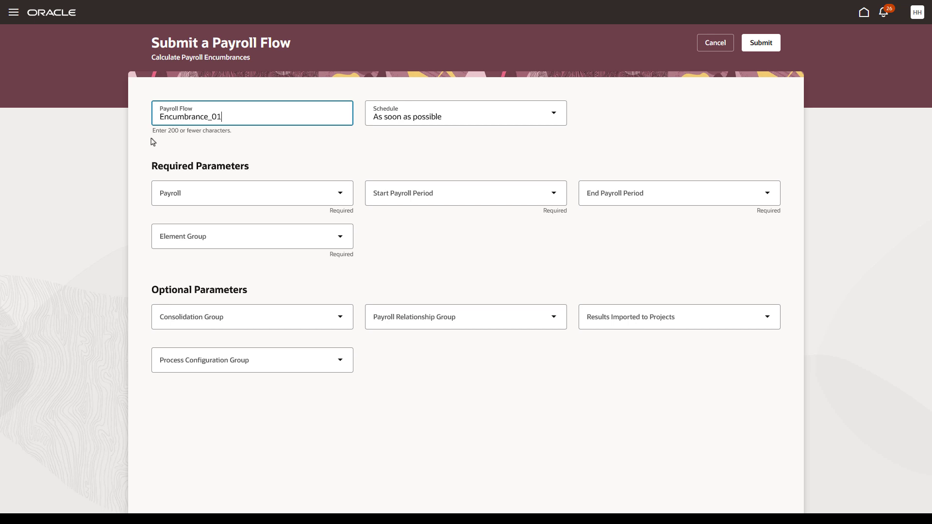
click(342, 199)
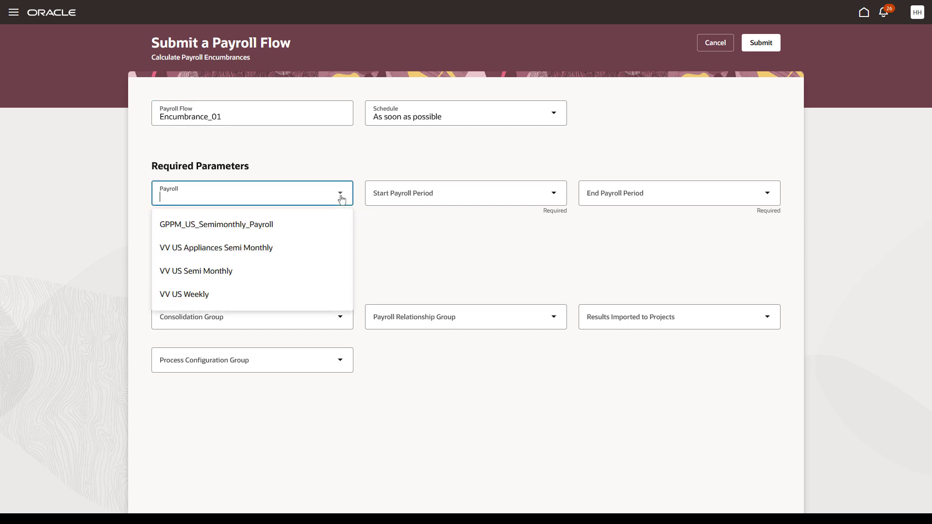
click(239, 275)
Set the start payroll period to 1 2026 Semimonthly, covering 2026-01-01 to 2026-01-15.
click(381, 199)
text(1 )
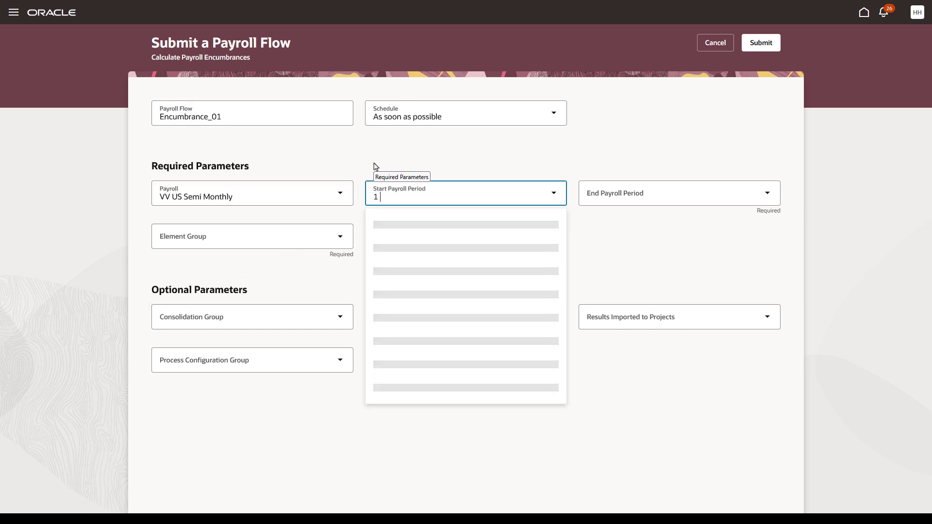
text(| 2026)
click(390, 223)
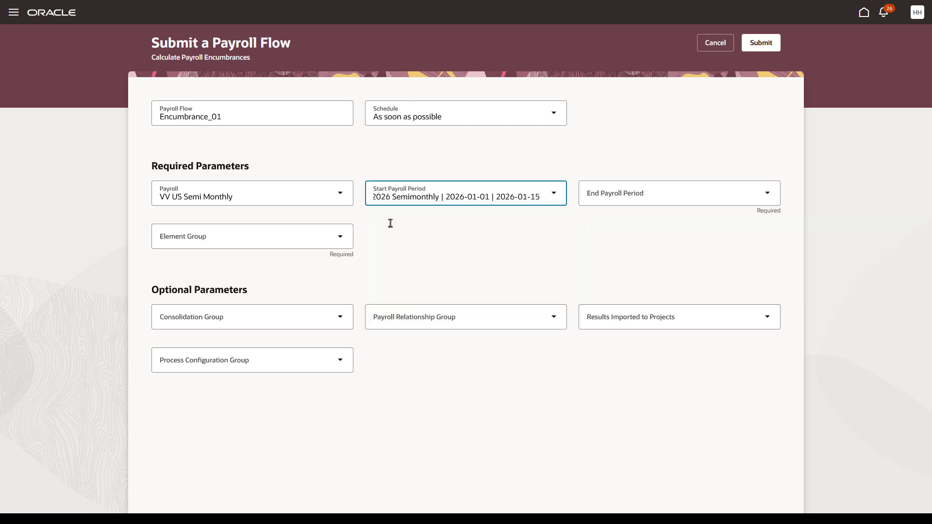
Set the end payroll period to 24 2026 Semimonthly (2026-12-16 to 2026-12-31) and the element group to VV US ELE DISTRIBUTION GROUP.
click(593, 195)
text(24)
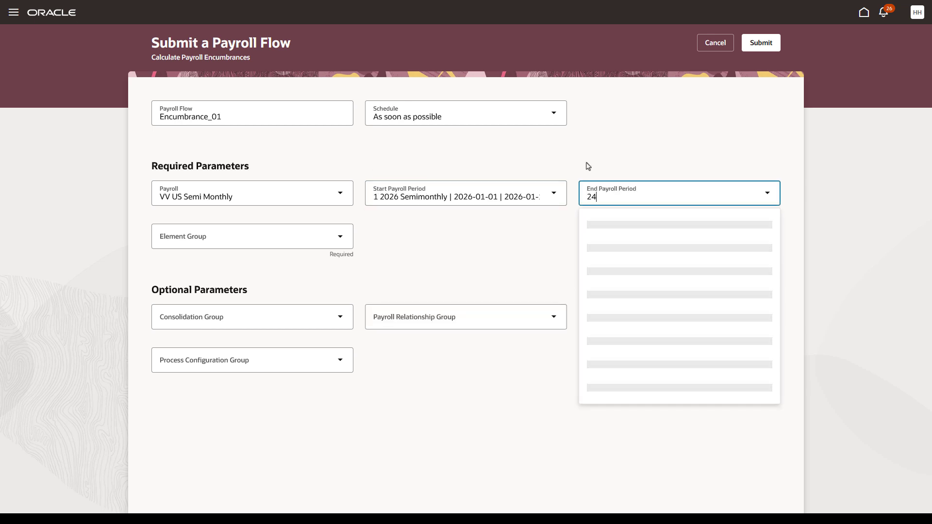
text( 2026)
click(622, 228)
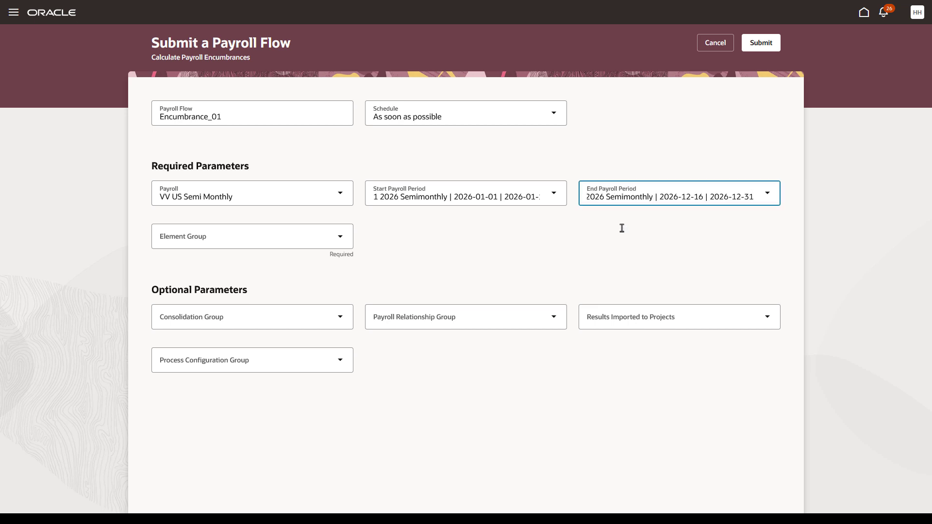
click(340, 241)
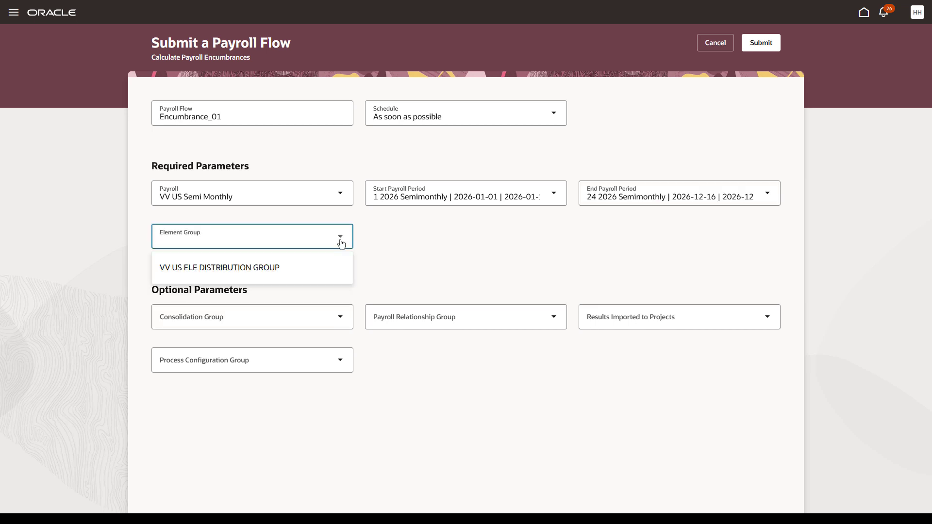
click(286, 271)
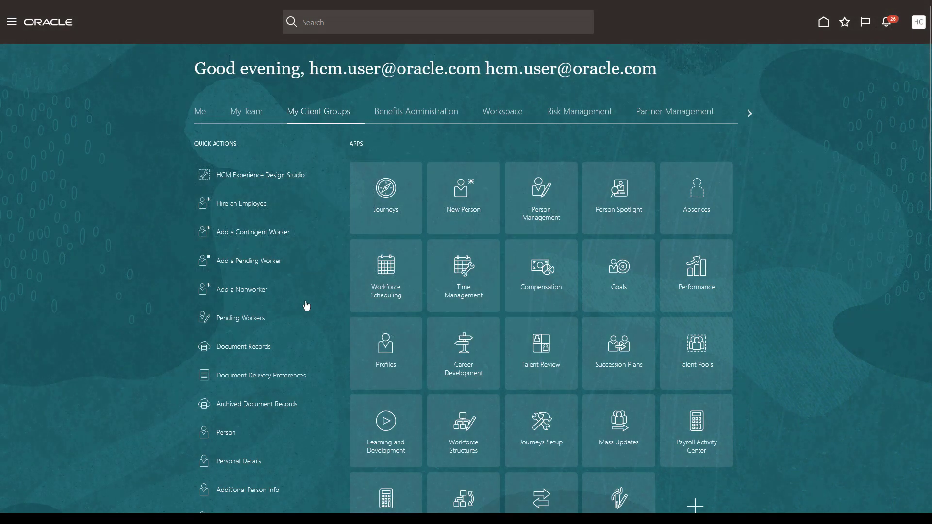
From the My Client Groups home page, return to the Payroll work area and open flow submission again.
scroll(307, 305, down, 4)
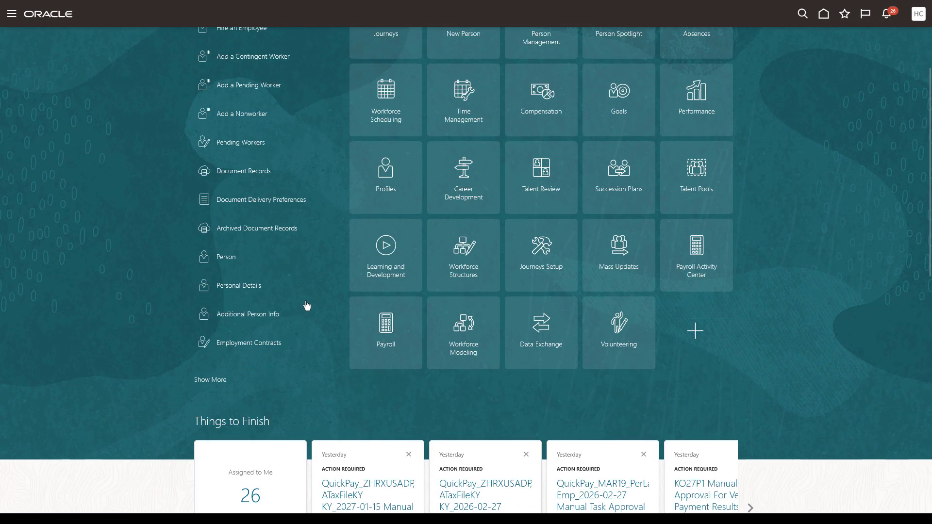
click(387, 329)
scroll(387, 324, down, 8)
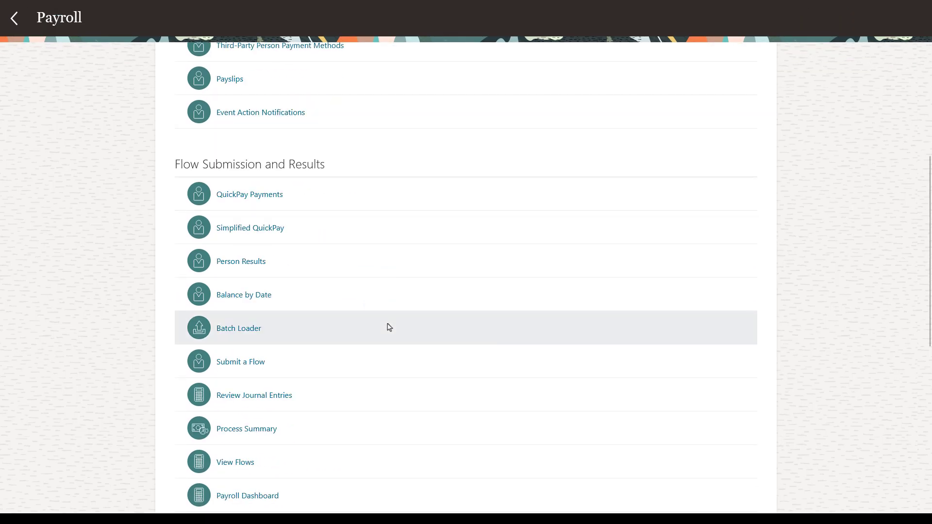
click(264, 365)
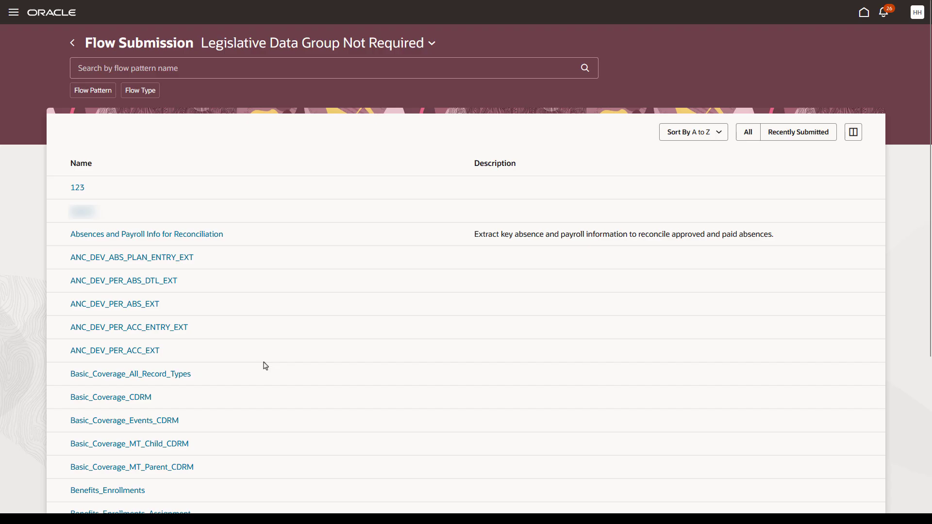
Filter the legislative data groups by "VV" and choose VV US Appliances LDG for the flow submission.
click(431, 45)
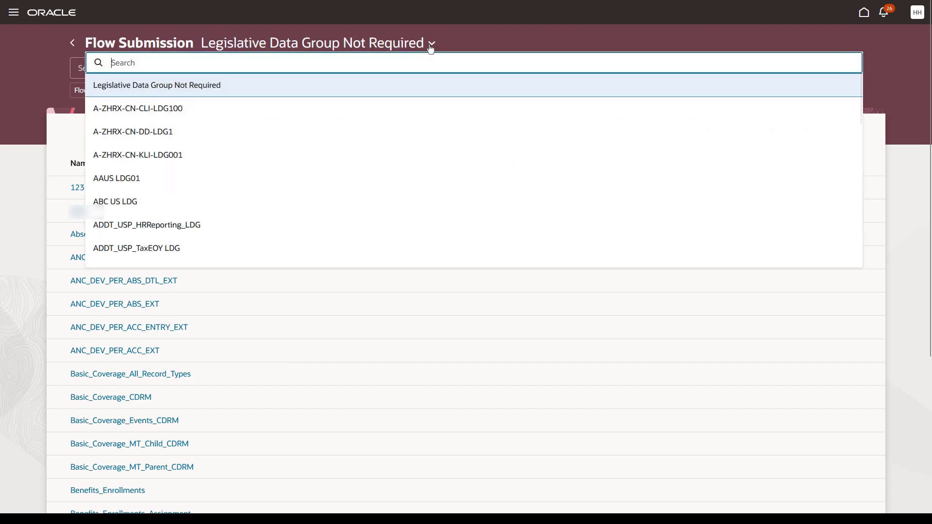
text(VV)
click(356, 107)
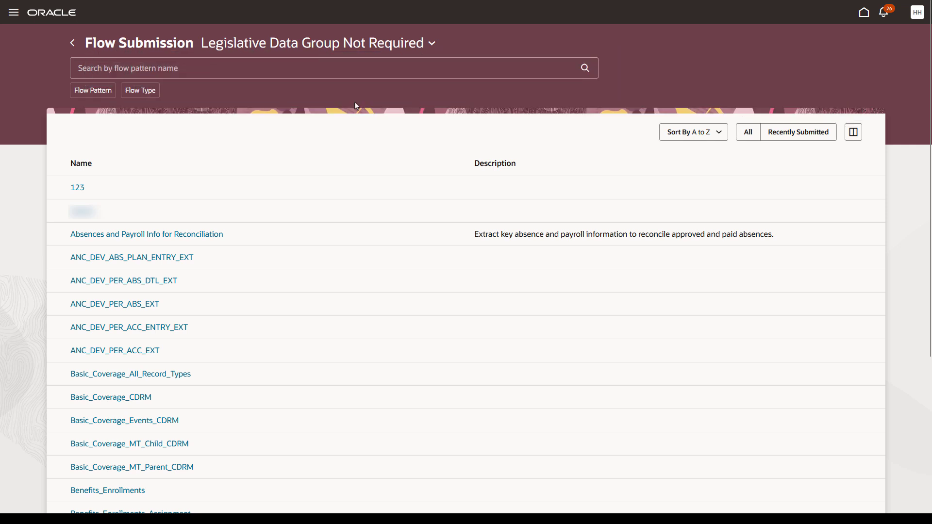
Search the flow patterns for "transfer to subledger" and open the Transfer to Subledger Accounting flow.
click(339, 71)
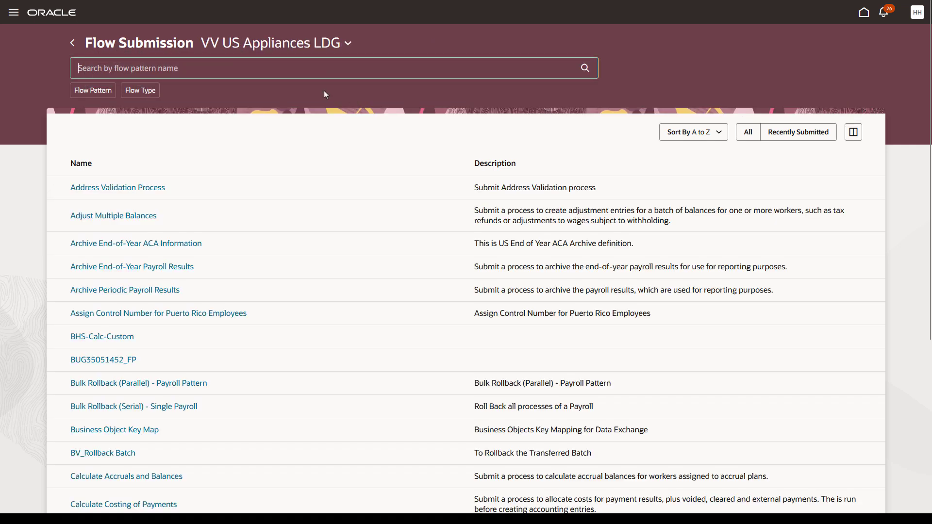
text(transfer to subledger)
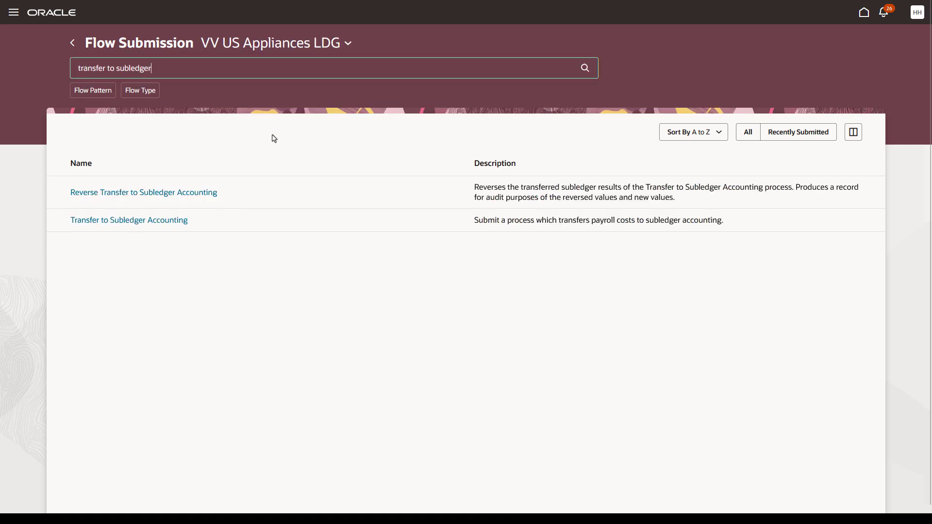
click(173, 220)
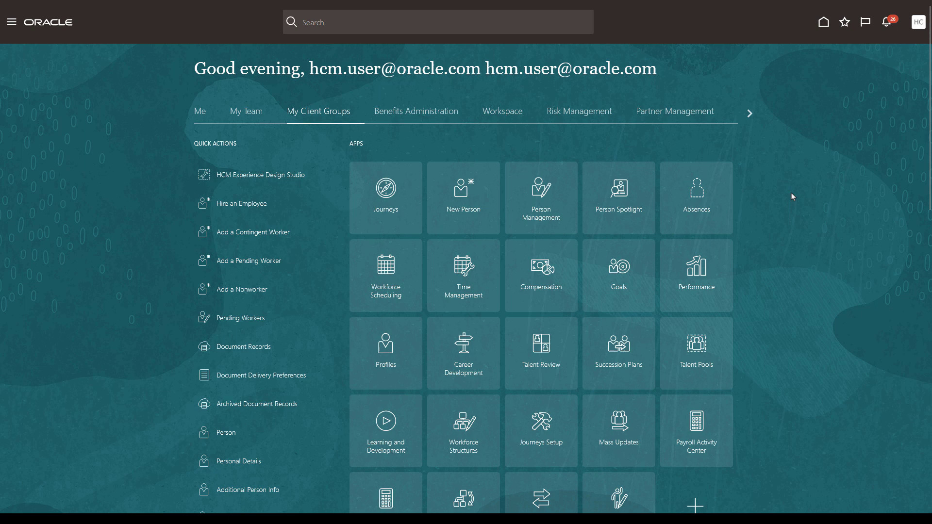
Open Scheduled Processes from the Tools group on the home page.
click(750, 113)
click(750, 114)
click(750, 113)
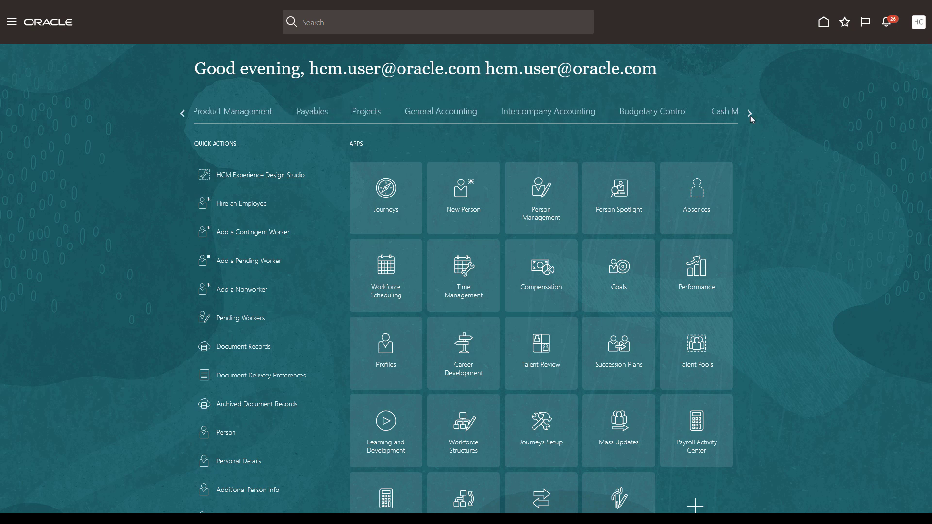
click(750, 114)
click(750, 113)
click(533, 113)
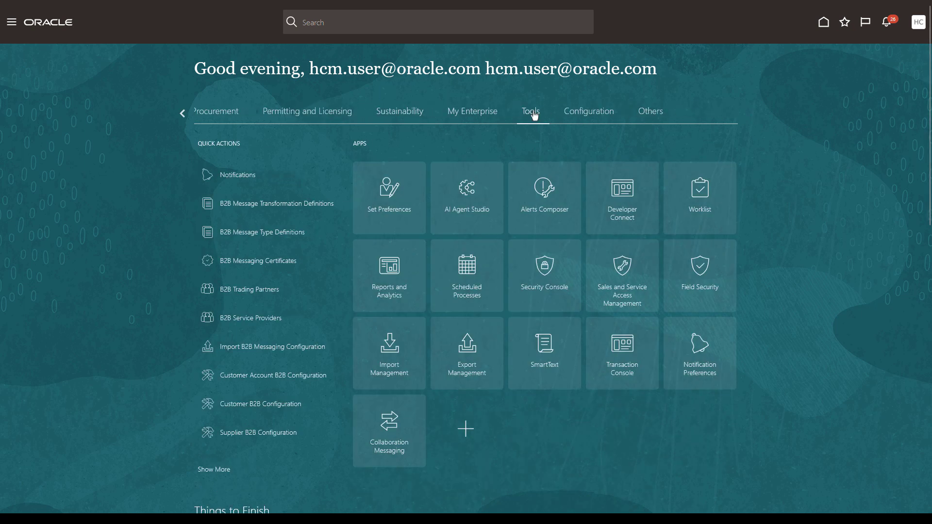
click(464, 267)
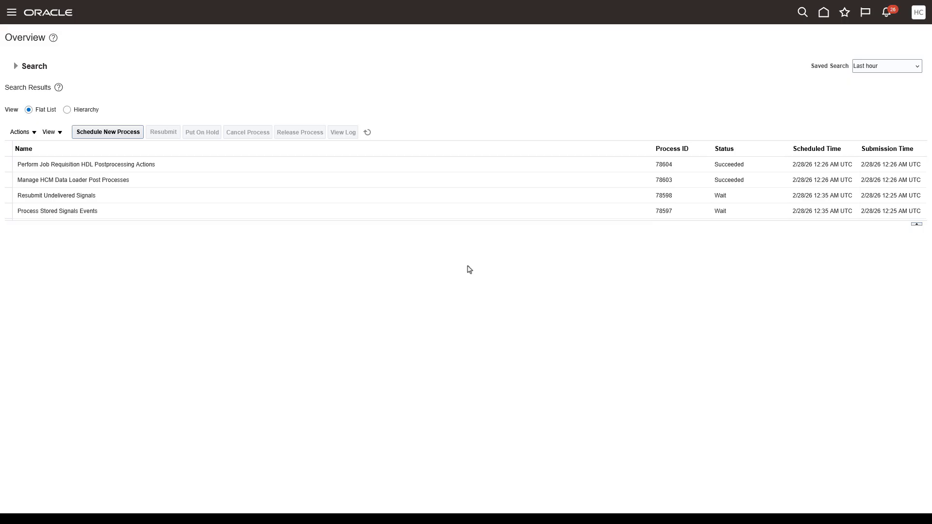
Start scheduling a new job process using the Create Accounting process.
click(137, 134)
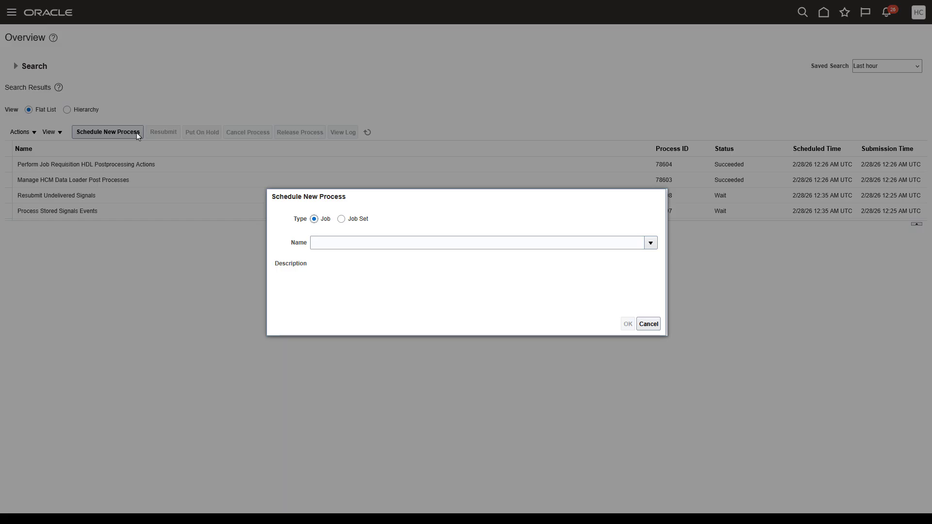
click(319, 242)
text(create accounting)
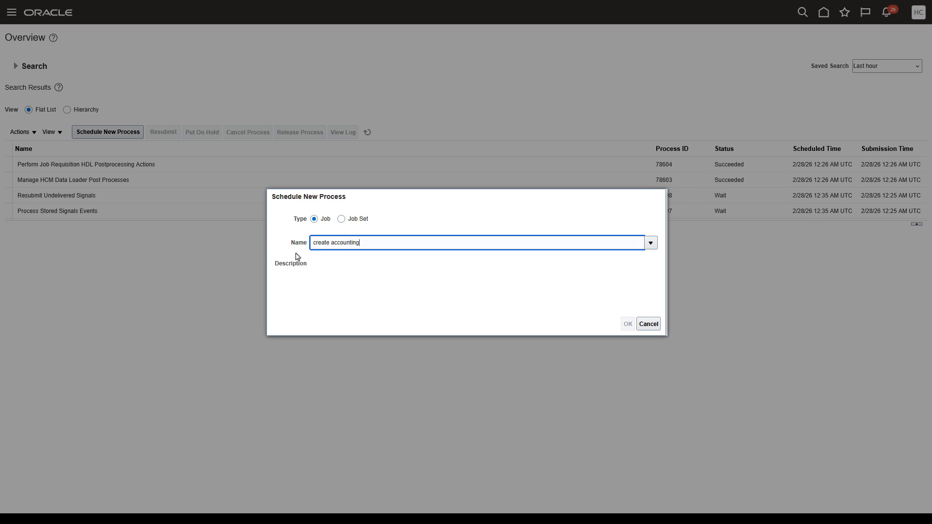
key(Tab)
click(276, 235)
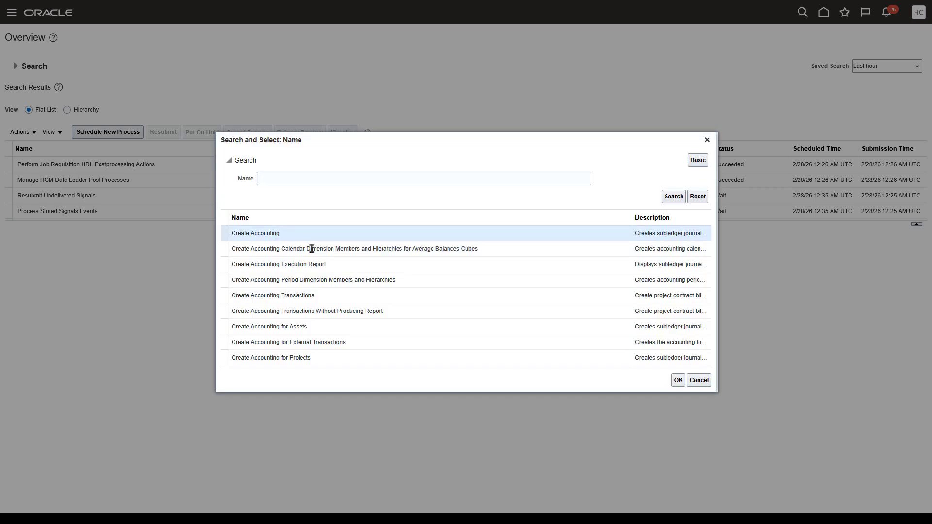
click(678, 381)
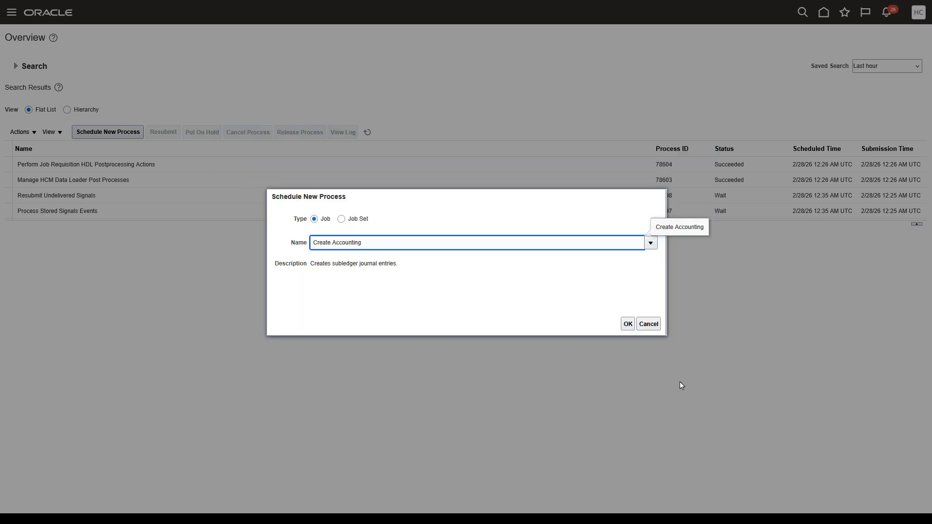
click(627, 326)
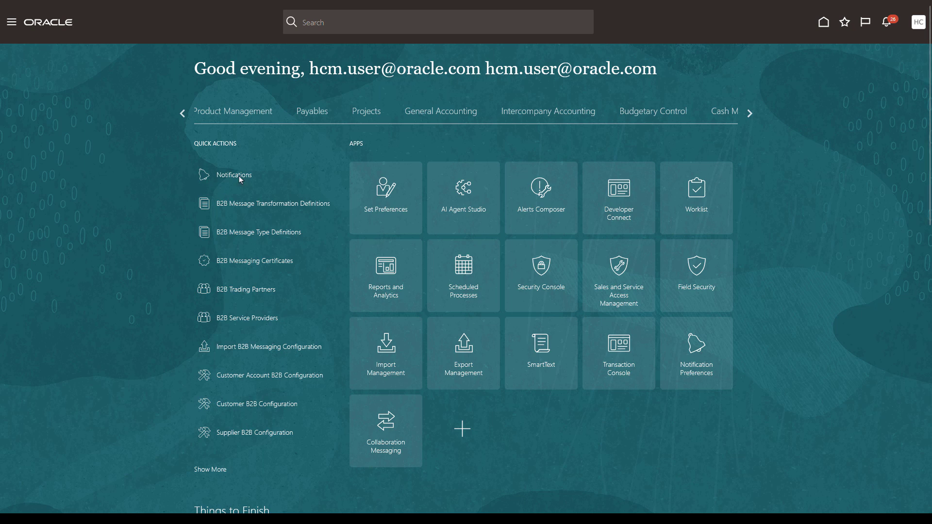
Open Manage Journals from the General Accounting Journals work area.
click(415, 117)
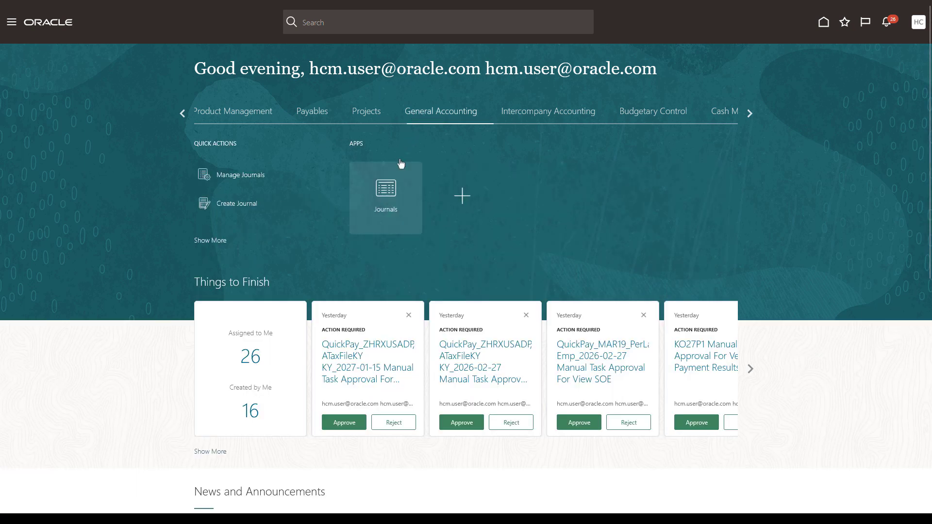
click(390, 194)
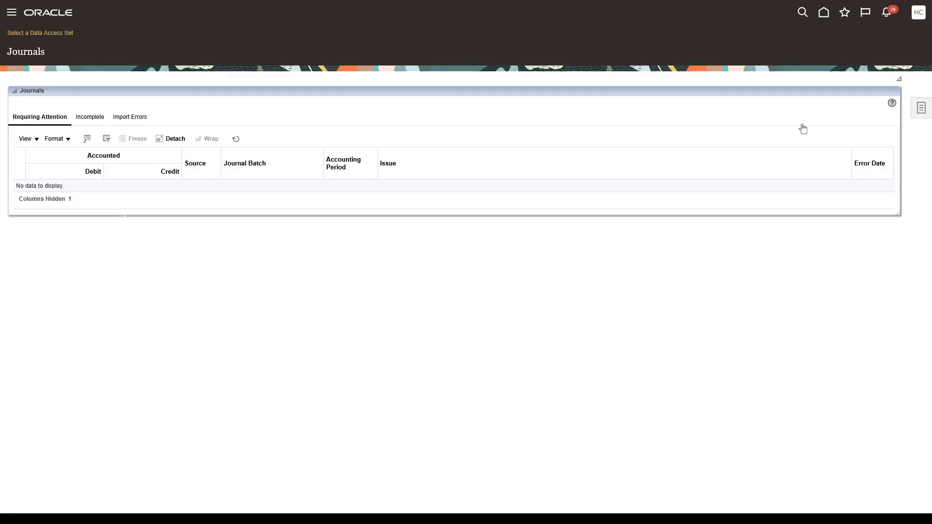
click(919, 109)
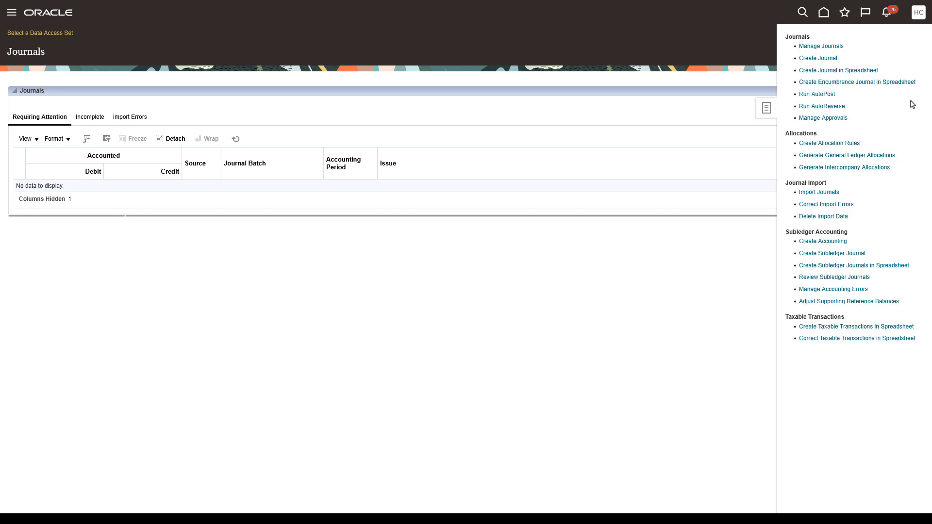
click(842, 47)
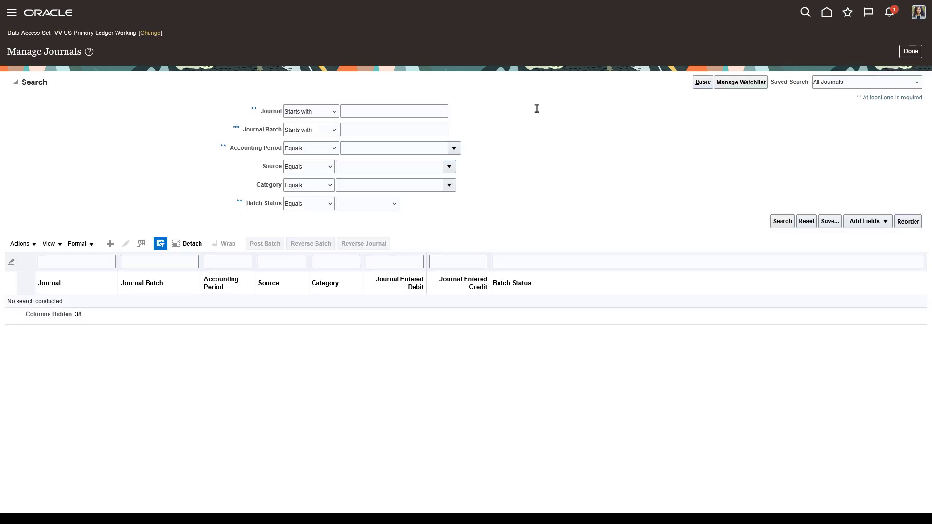
Set the journal search's accounting period to Jan-26.
click(360, 146)
text(Jan)
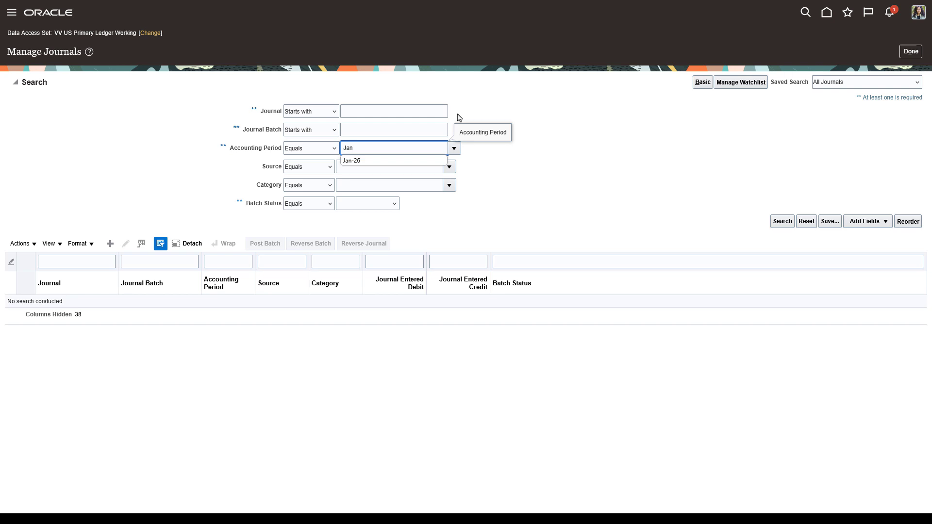
click(392, 160)
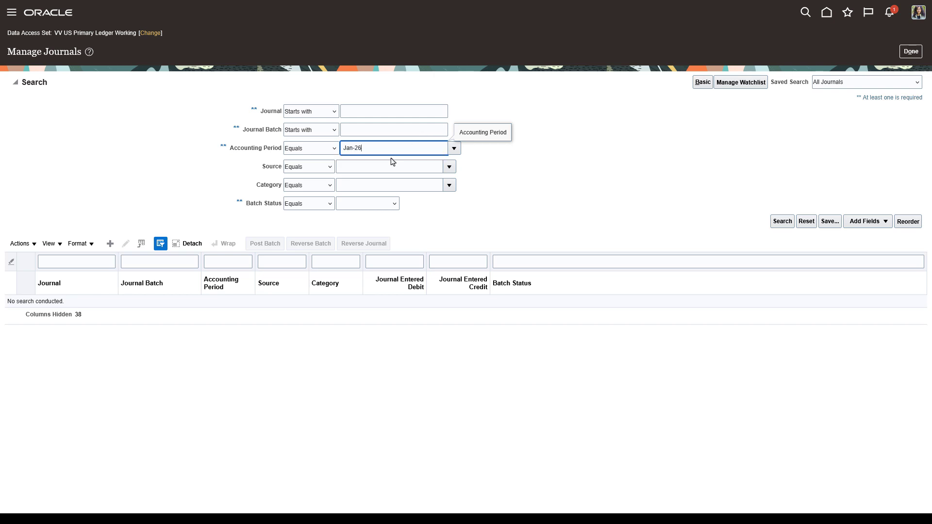
click(454, 149)
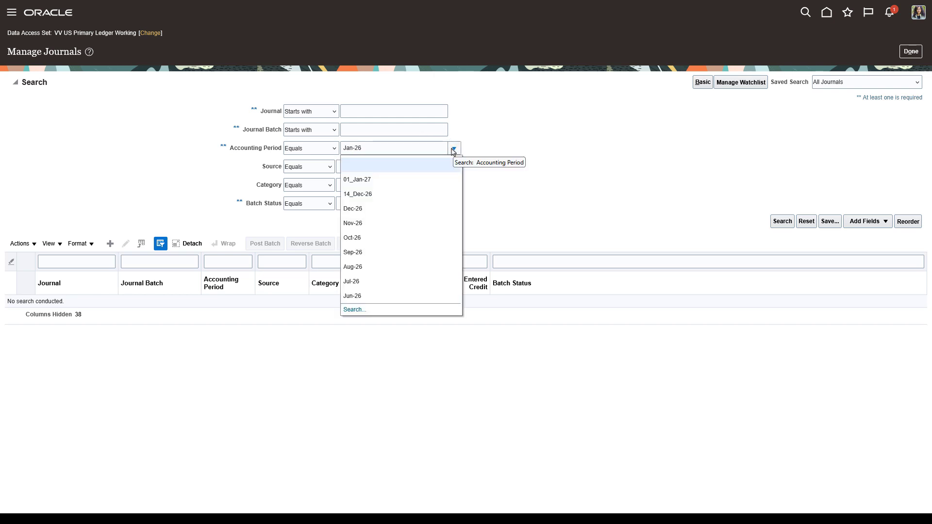
click(356, 313)
click(514, 261)
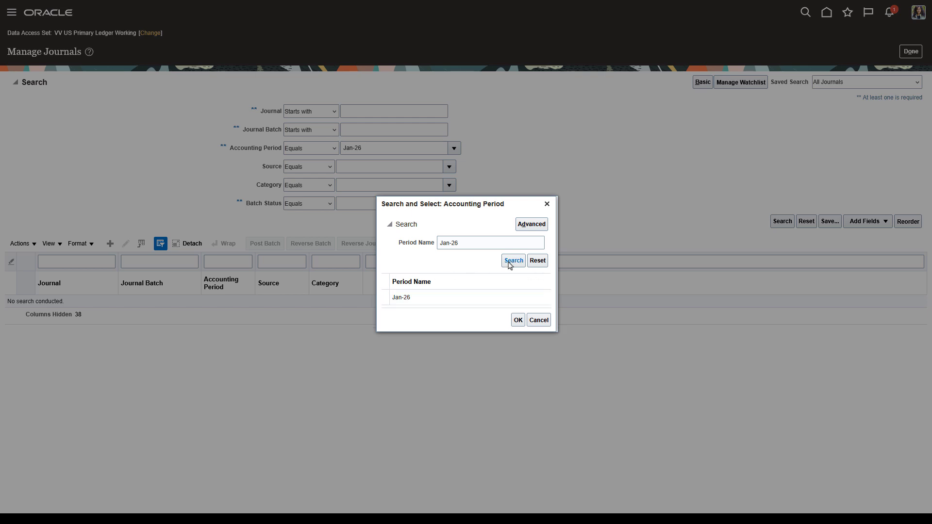
click(482, 297)
click(518, 319)
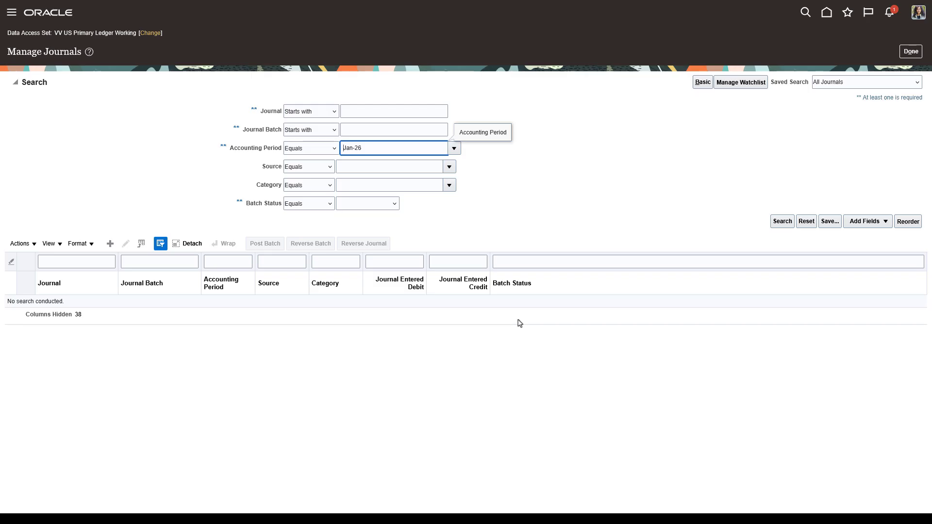
Look up "payroll" among the journal sources and set the search's source to Payroll.
click(449, 167)
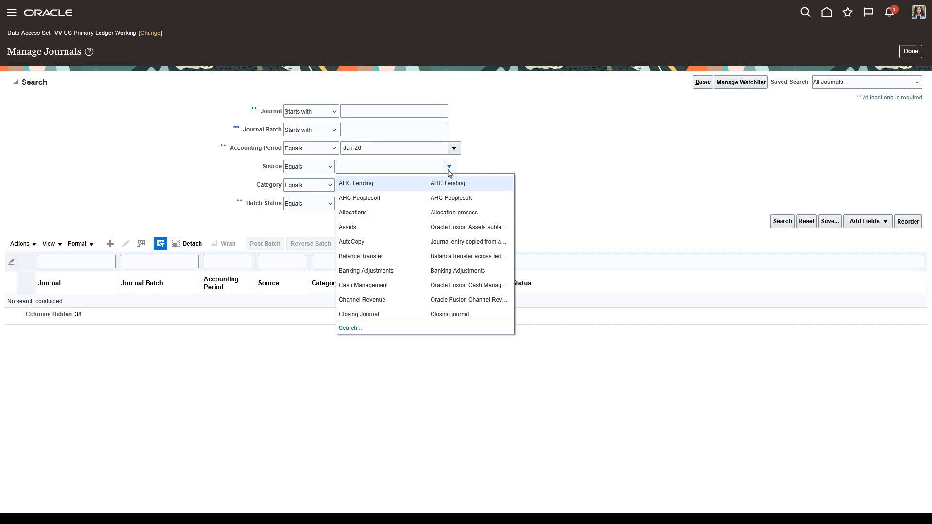
click(348, 328)
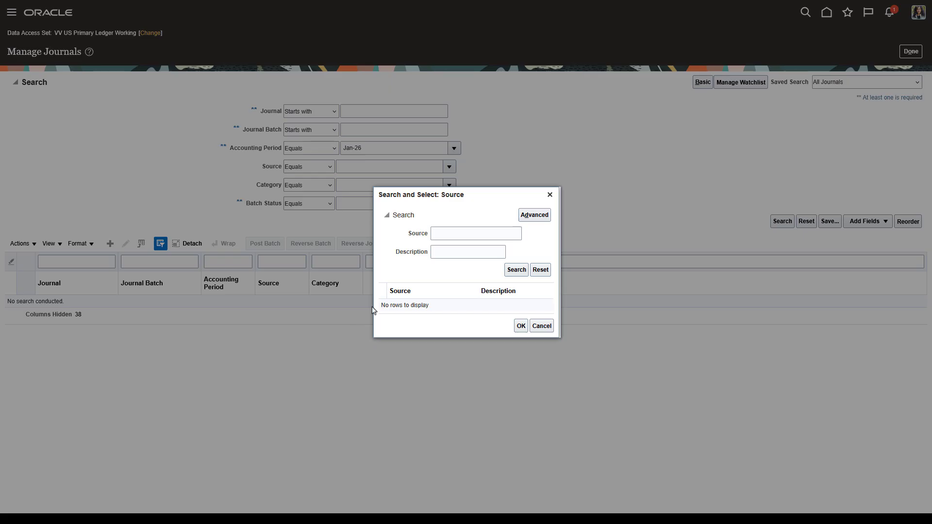
click(438, 234)
text(payroll)
key(Return)
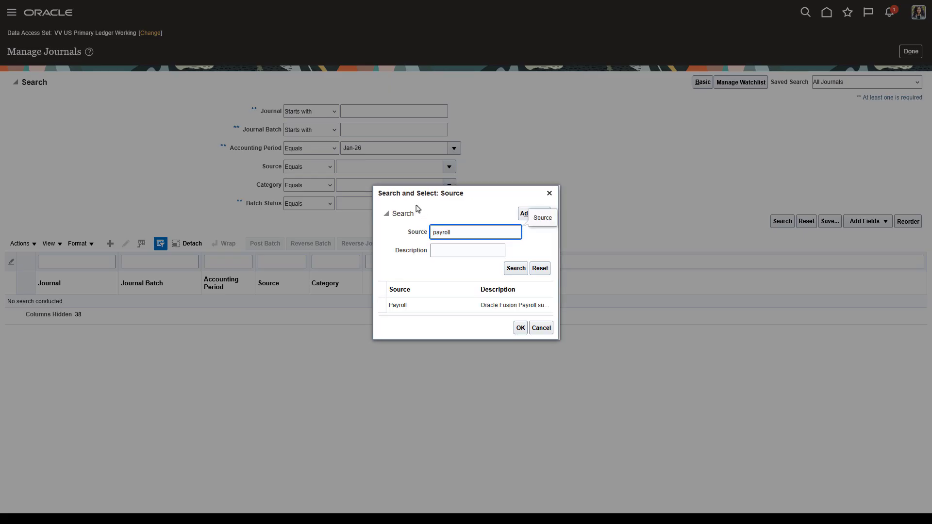
click(417, 305)
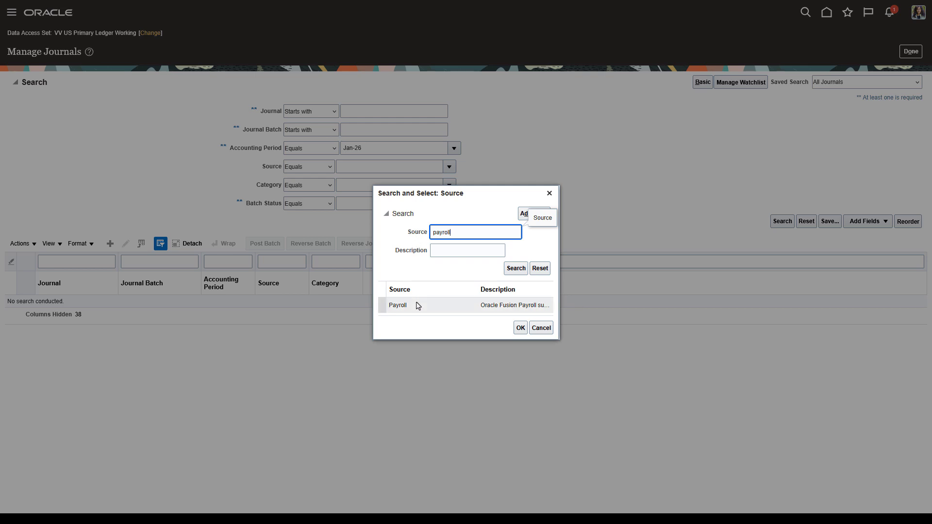
click(520, 328)
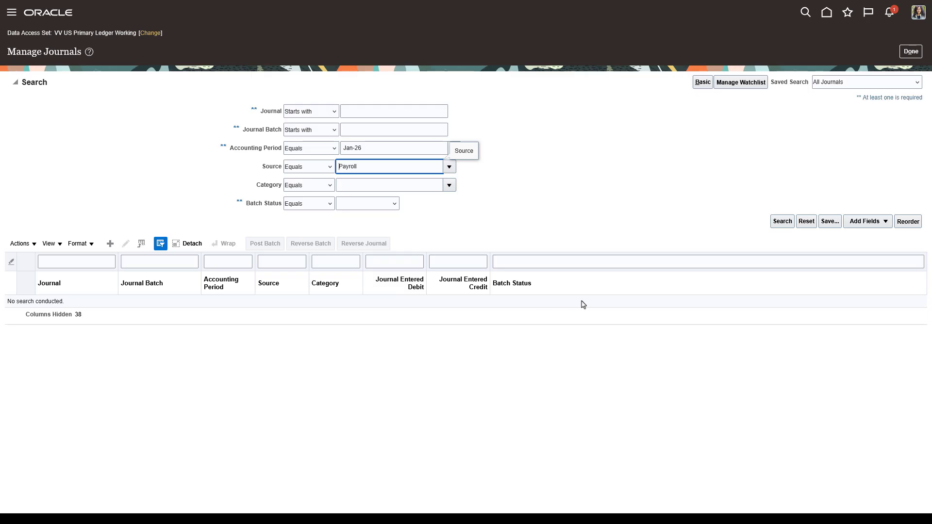
Run the journal search and open the Jan-26 Payroll journal from batch VV_ENC_COST_FINAL_31JAN2026_1.
click(788, 222)
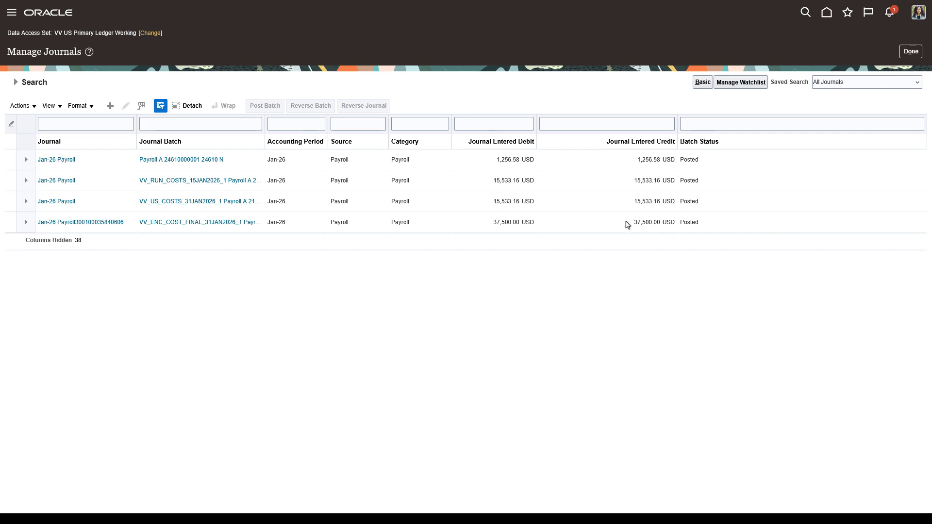
click(120, 223)
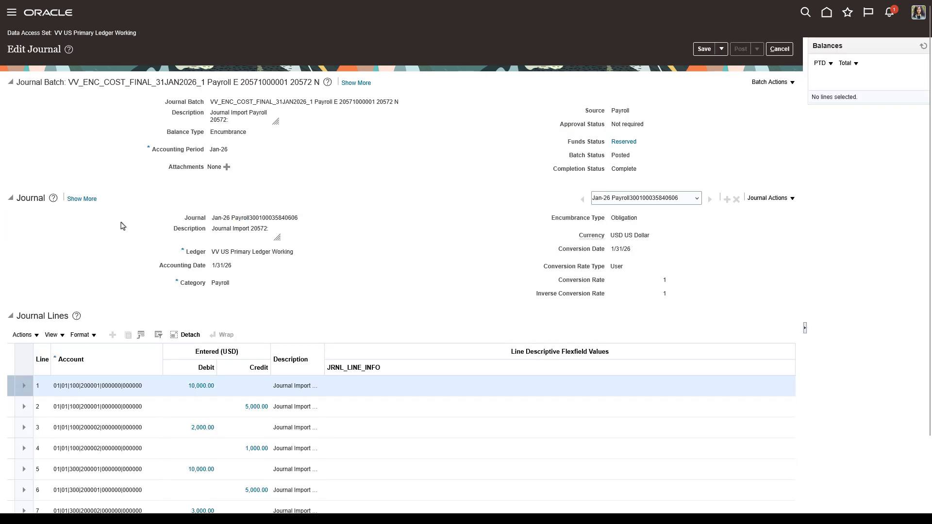